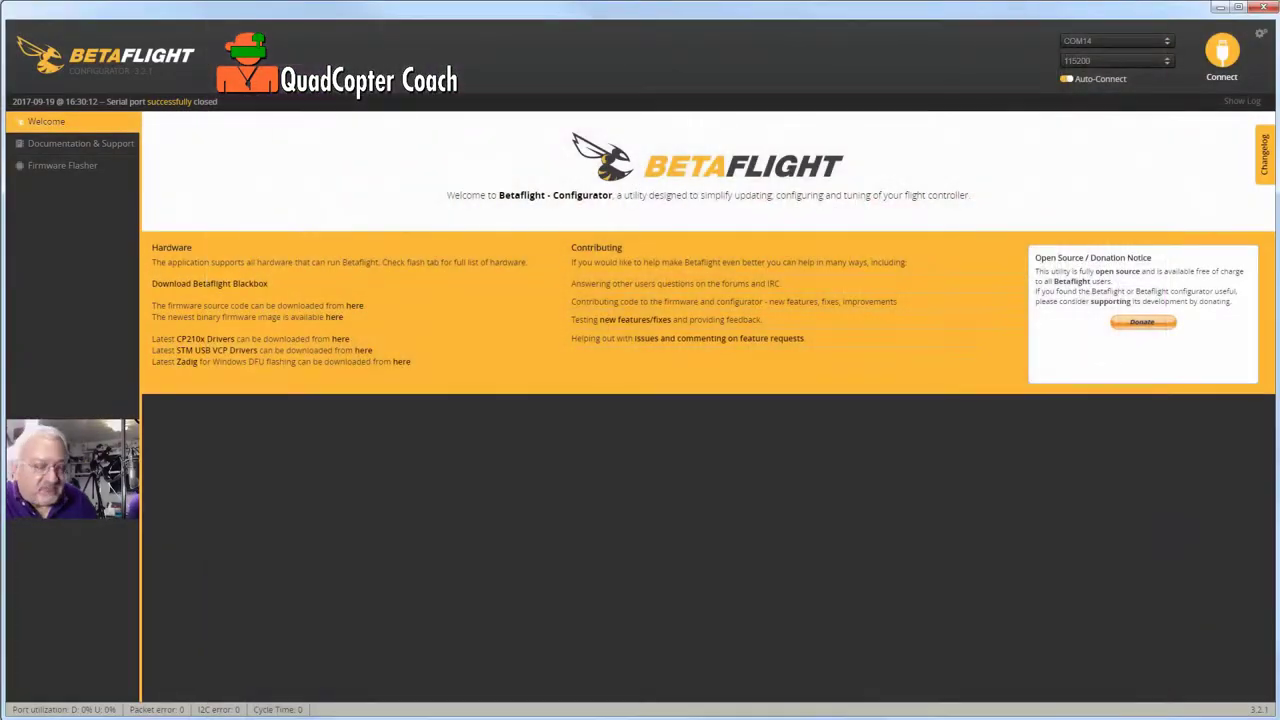
Connect to the flight controller on COM14 and calibrate its accelerometer.
click(1221, 52)
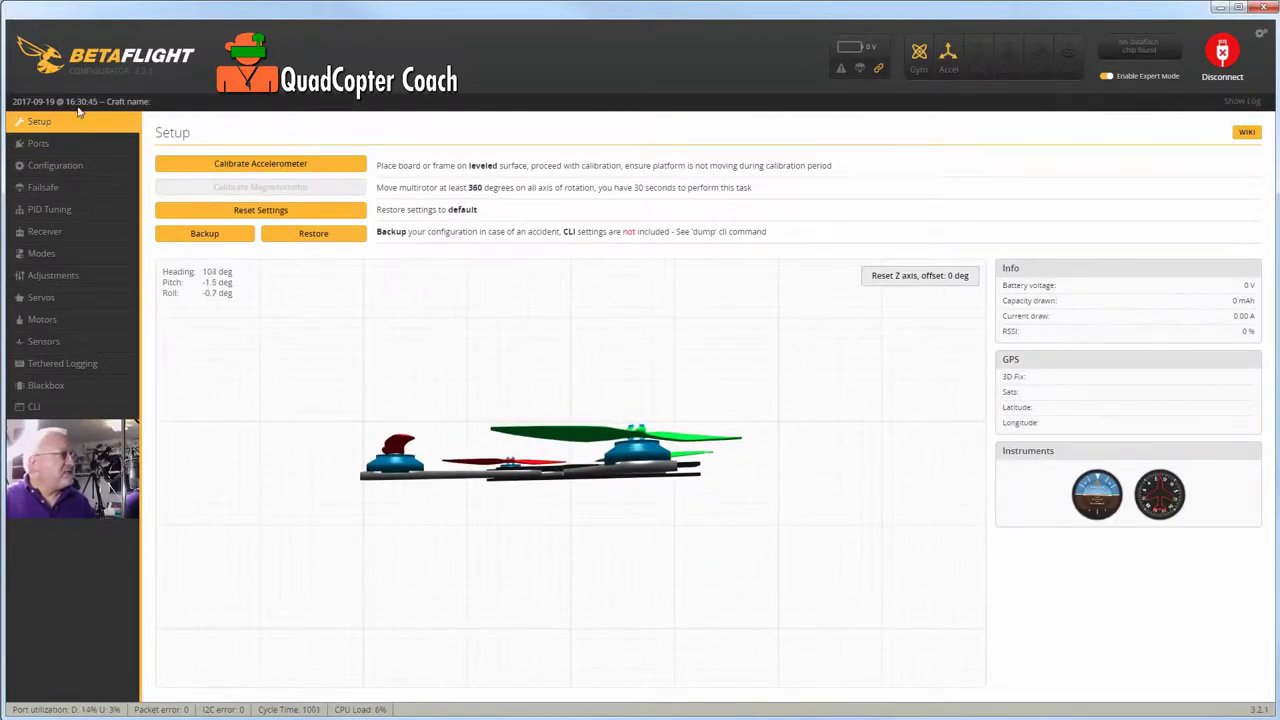
click(256, 165)
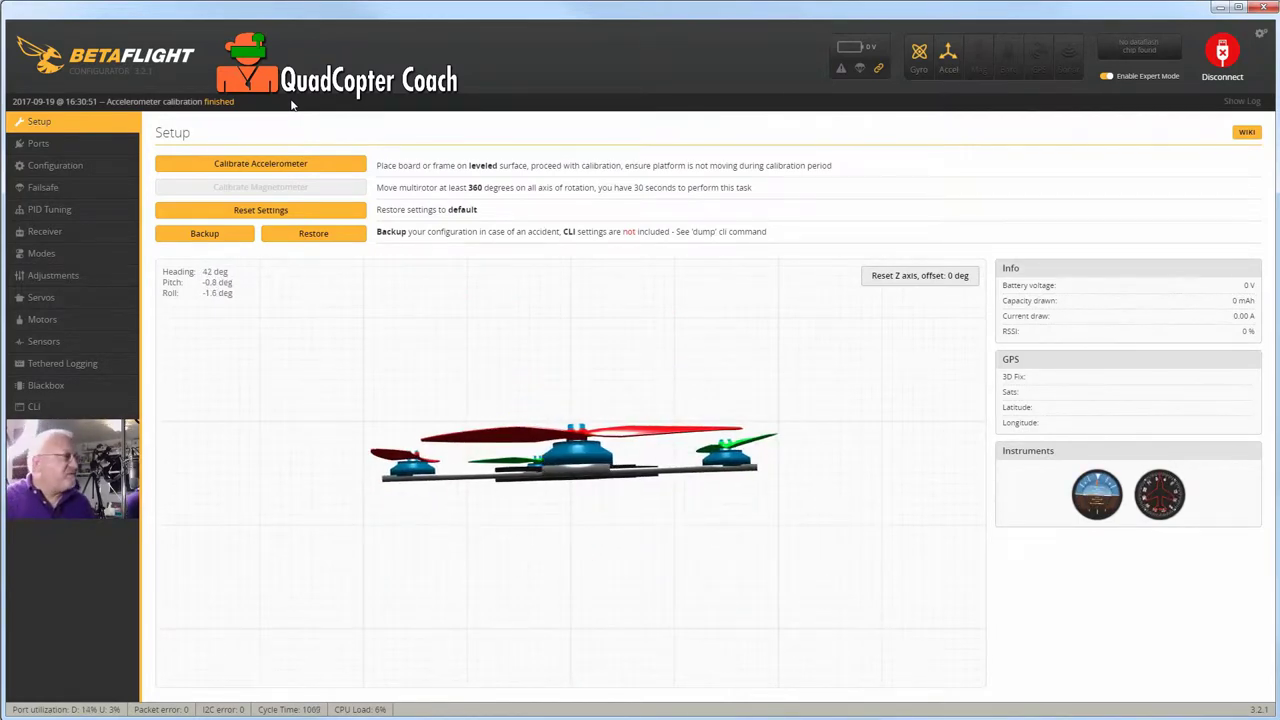
Enable Serial Rx on UART2 in the port settings, and save and reboot the flight controller.
click(40, 144)
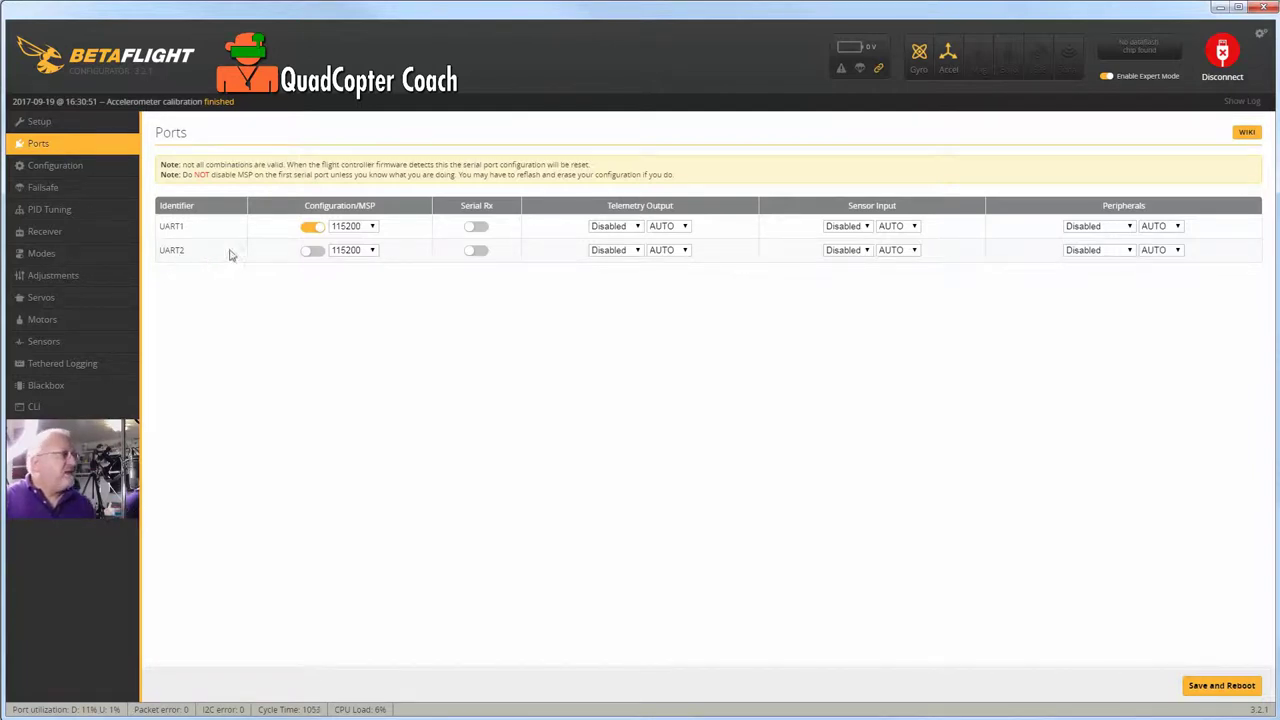
click(480, 251)
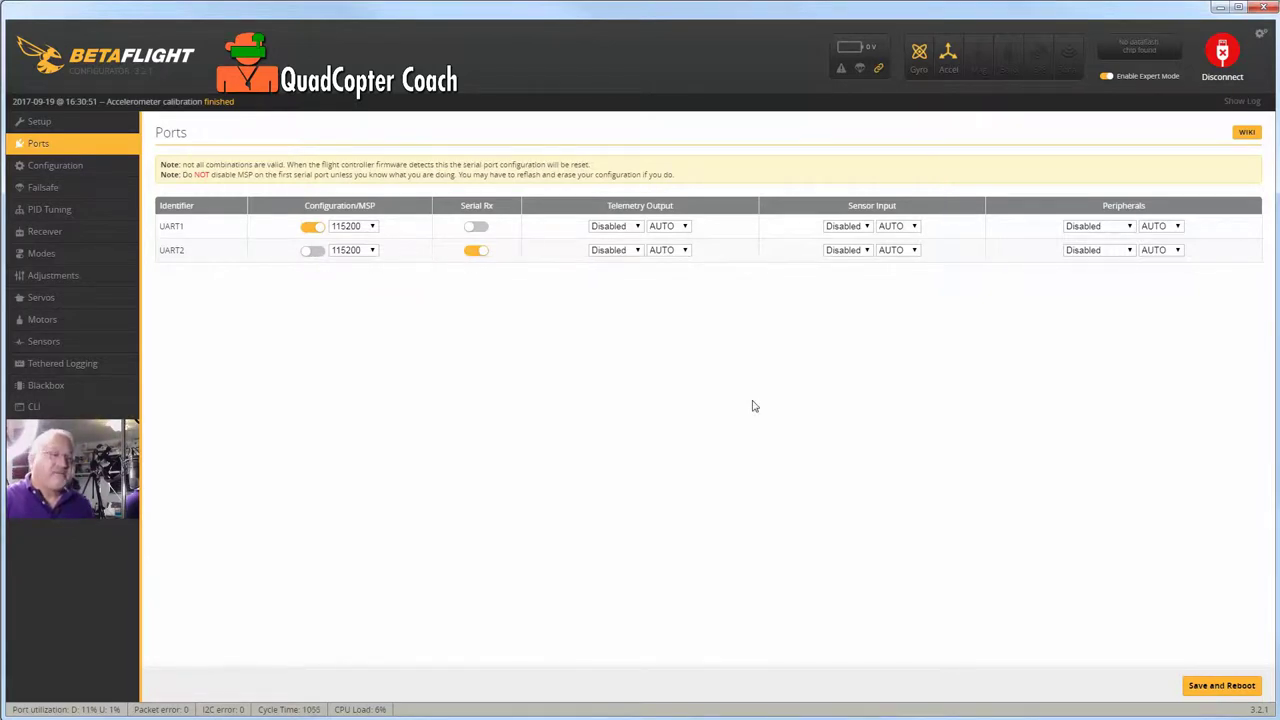
click(1230, 688)
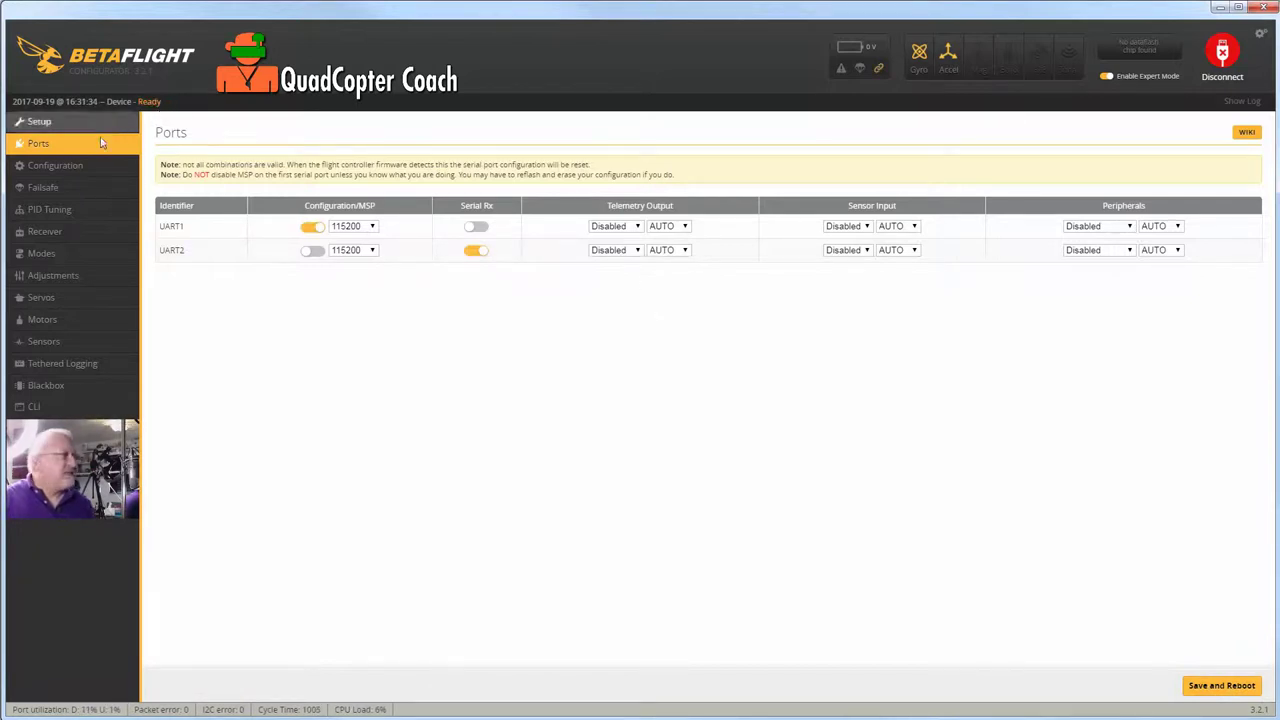
In the configuration's ESC/motor features, set the protocol to MULTISHOT and the minimum throttle to 1080.
click(70, 167)
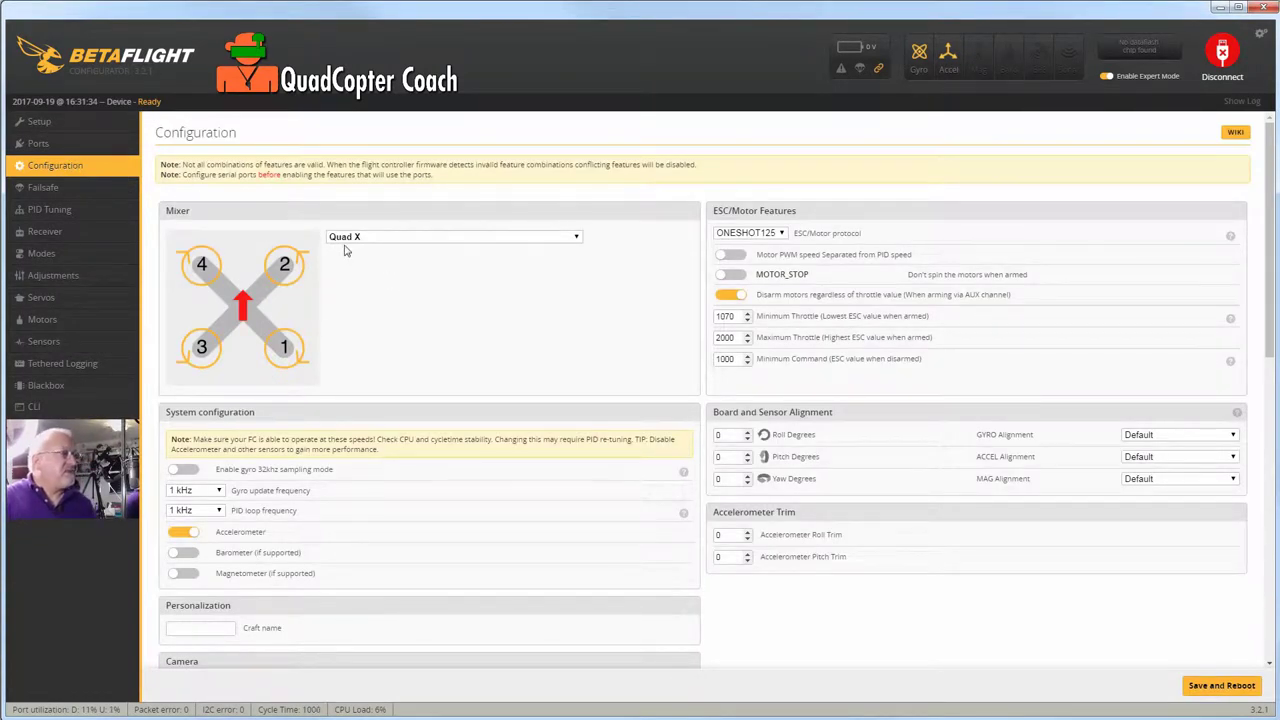
click(500, 241)
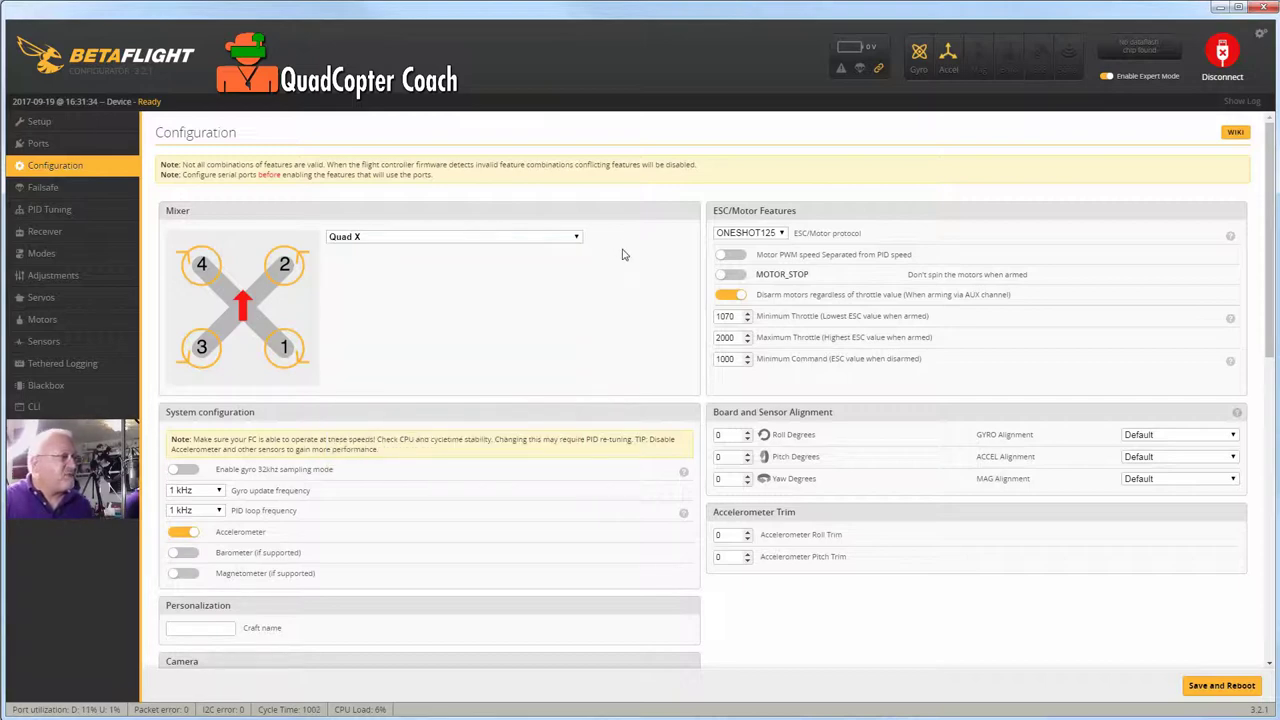
click(620, 248)
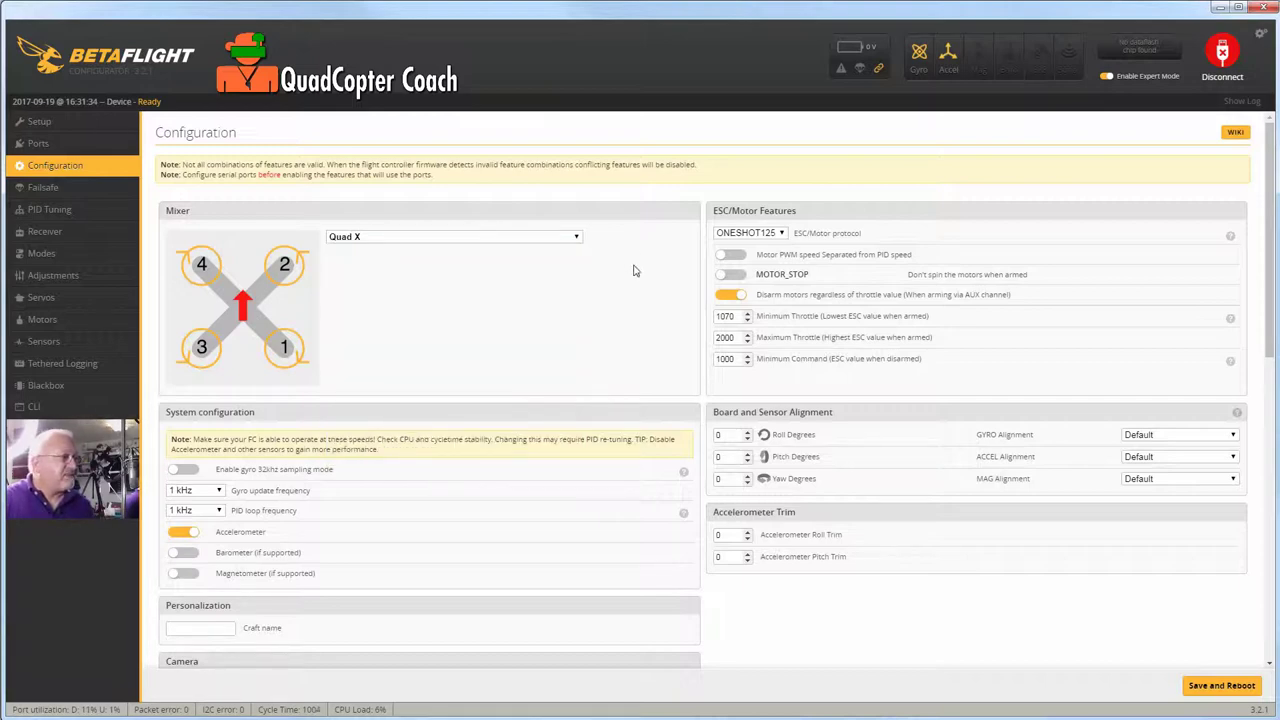
click(783, 235)
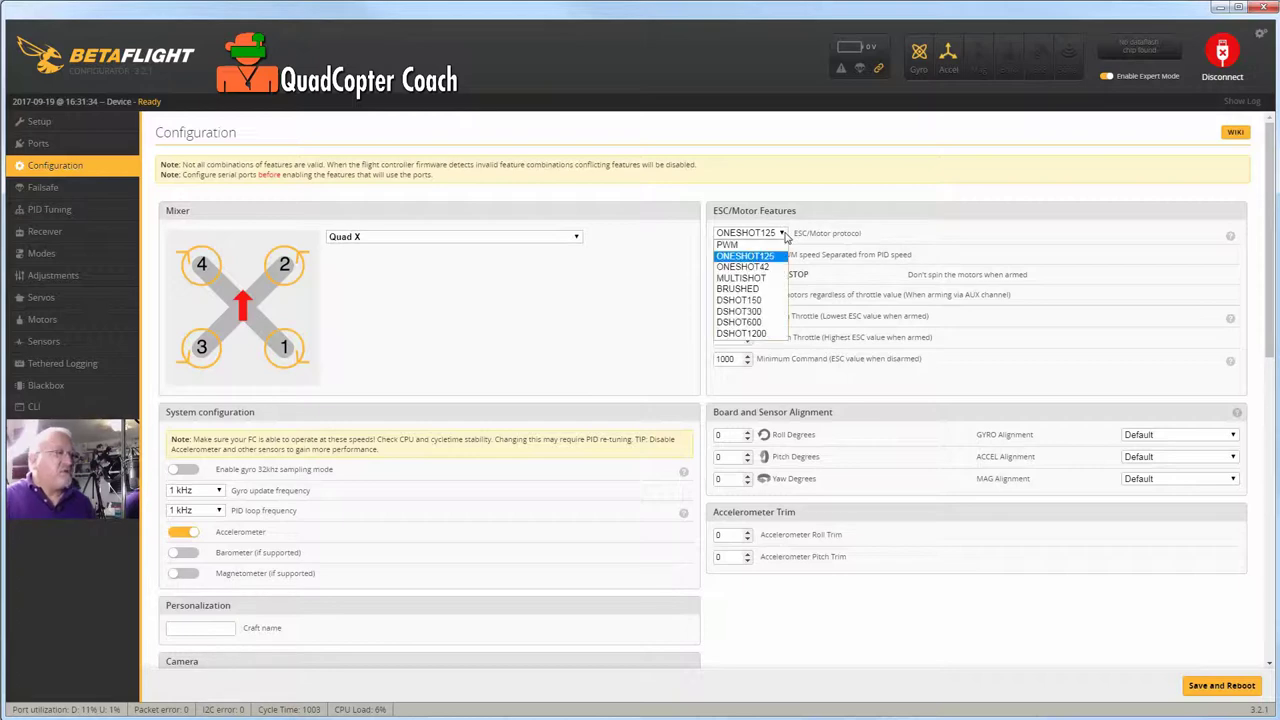
click(755, 279)
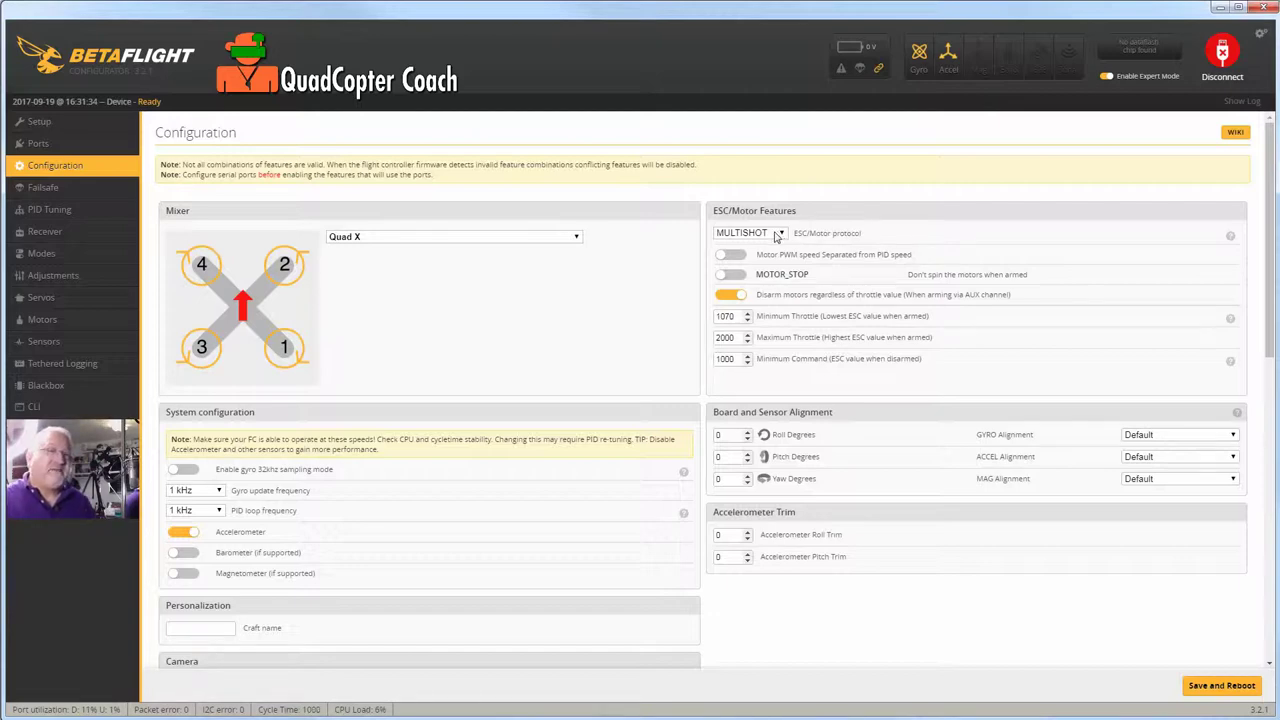
click(776, 234)
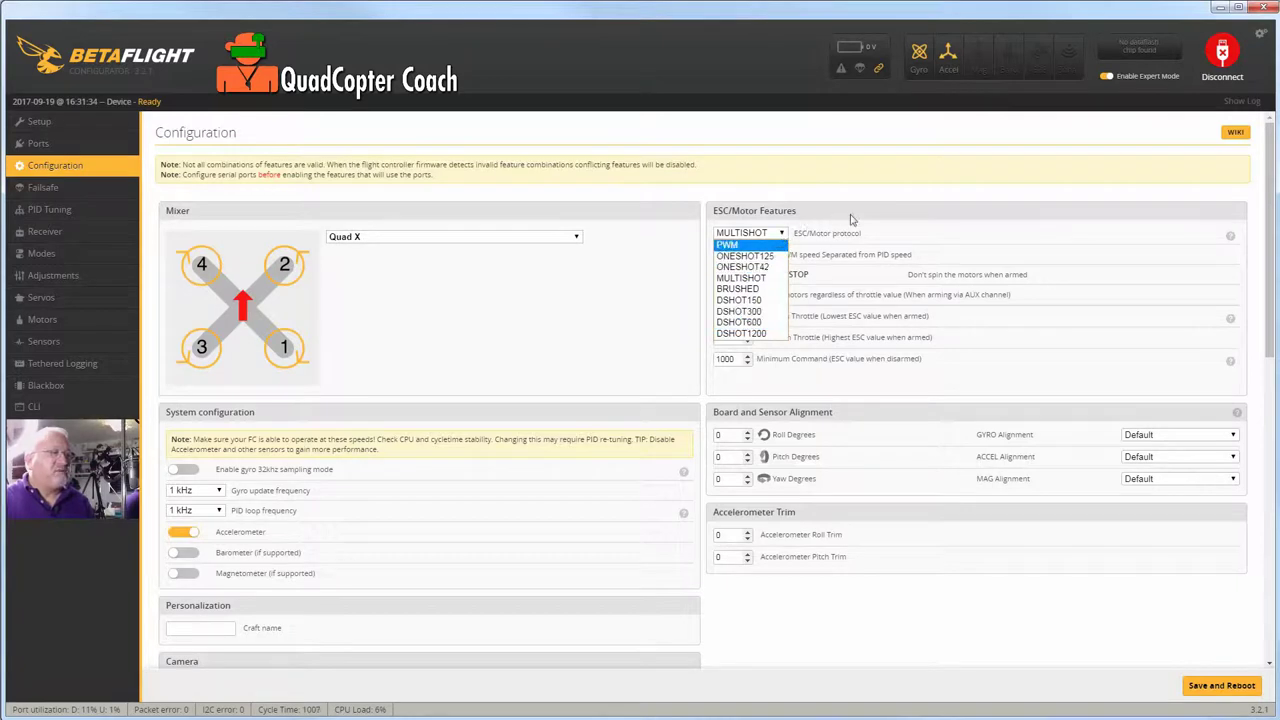
click(916, 235)
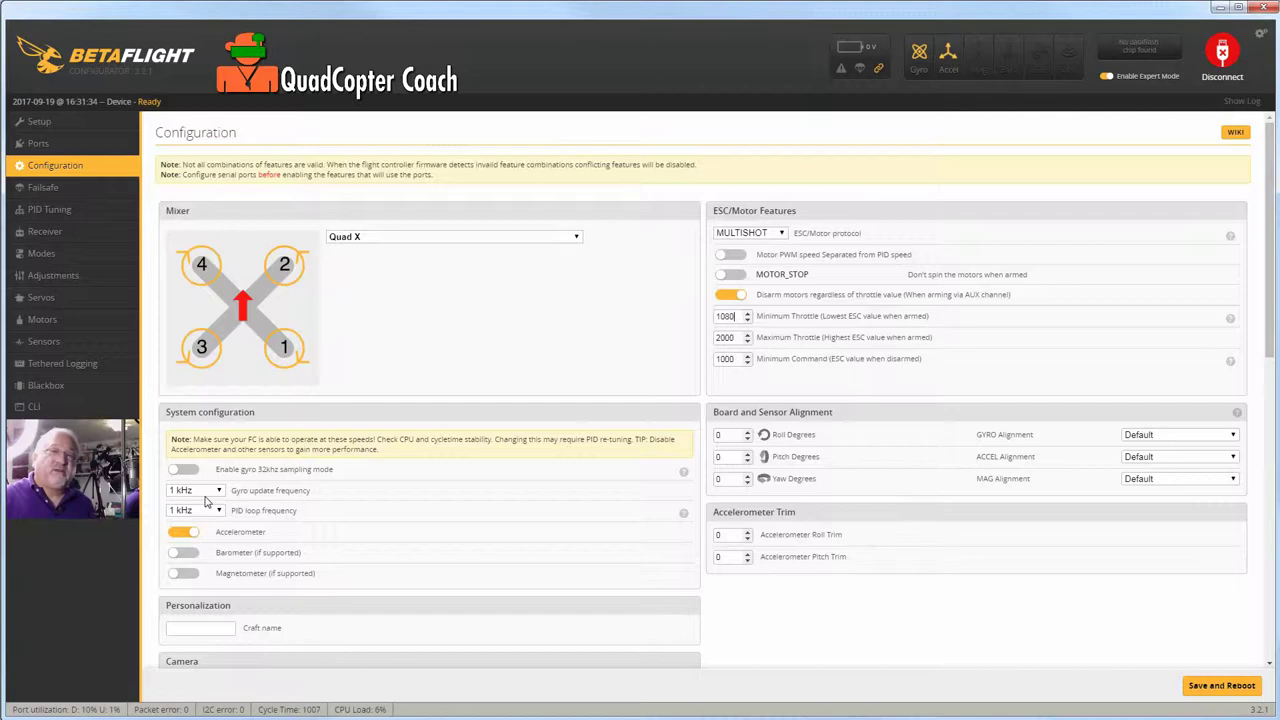
Try a gyro update frequency of 2 kHz, saving and rebooting the flight controller.
click(220, 492)
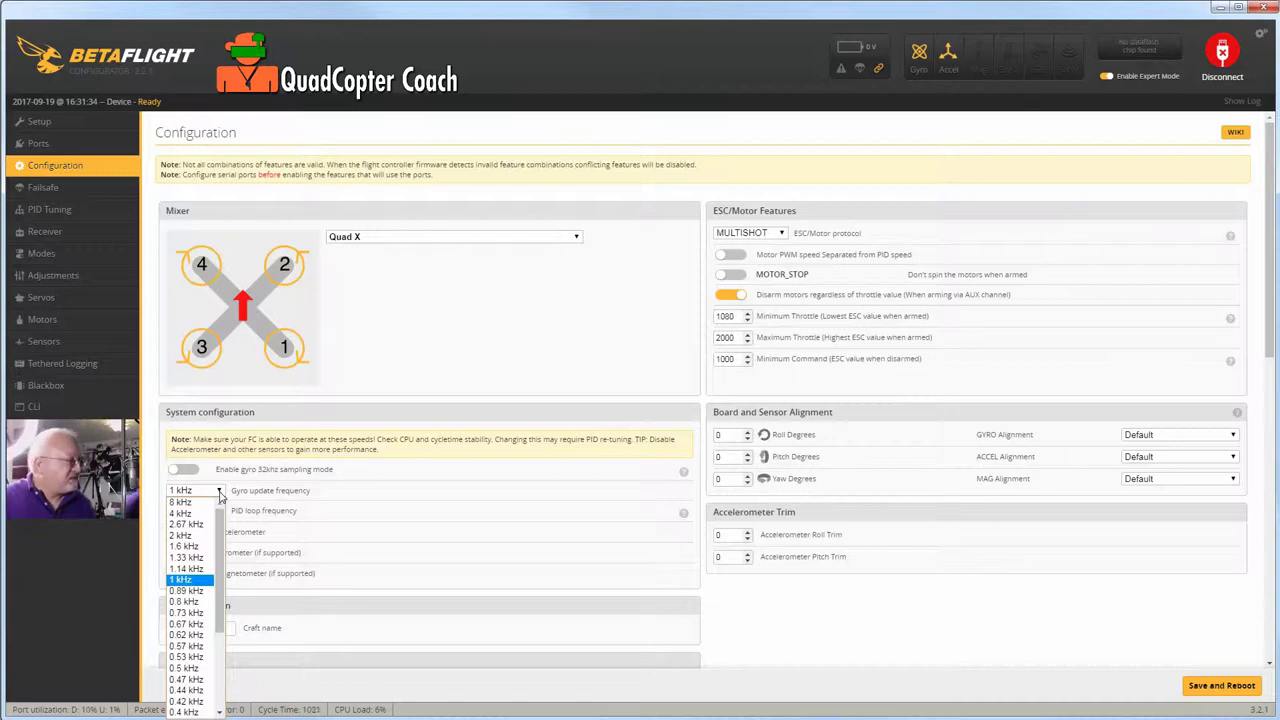
click(181, 536)
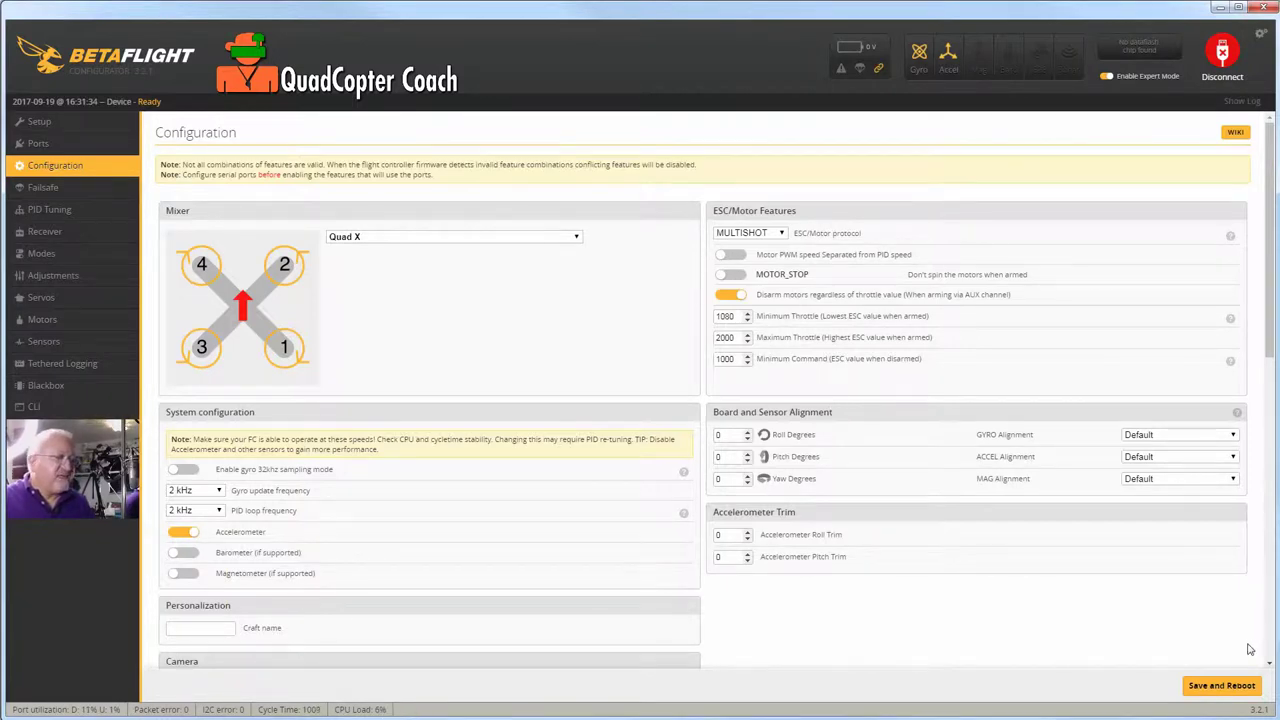
click(1220, 688)
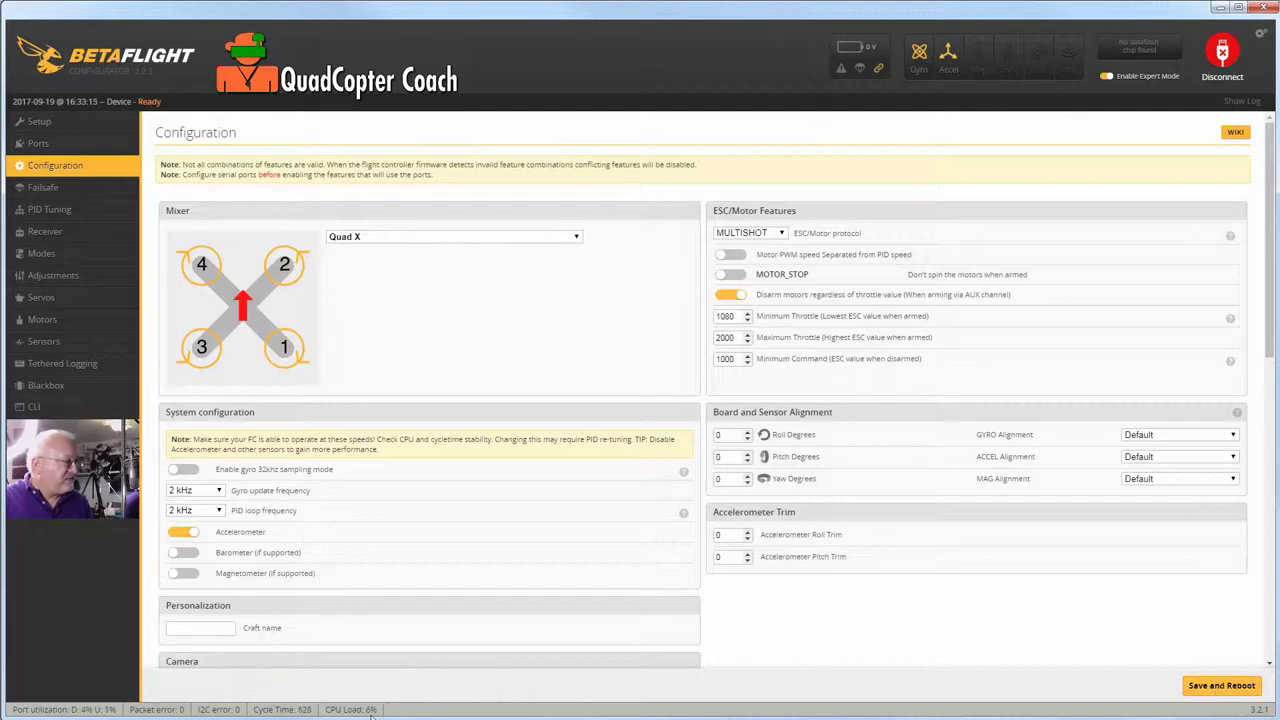
Set the gyro update frequency to 1 kHz, and save and reboot the flight controller.
click(213, 491)
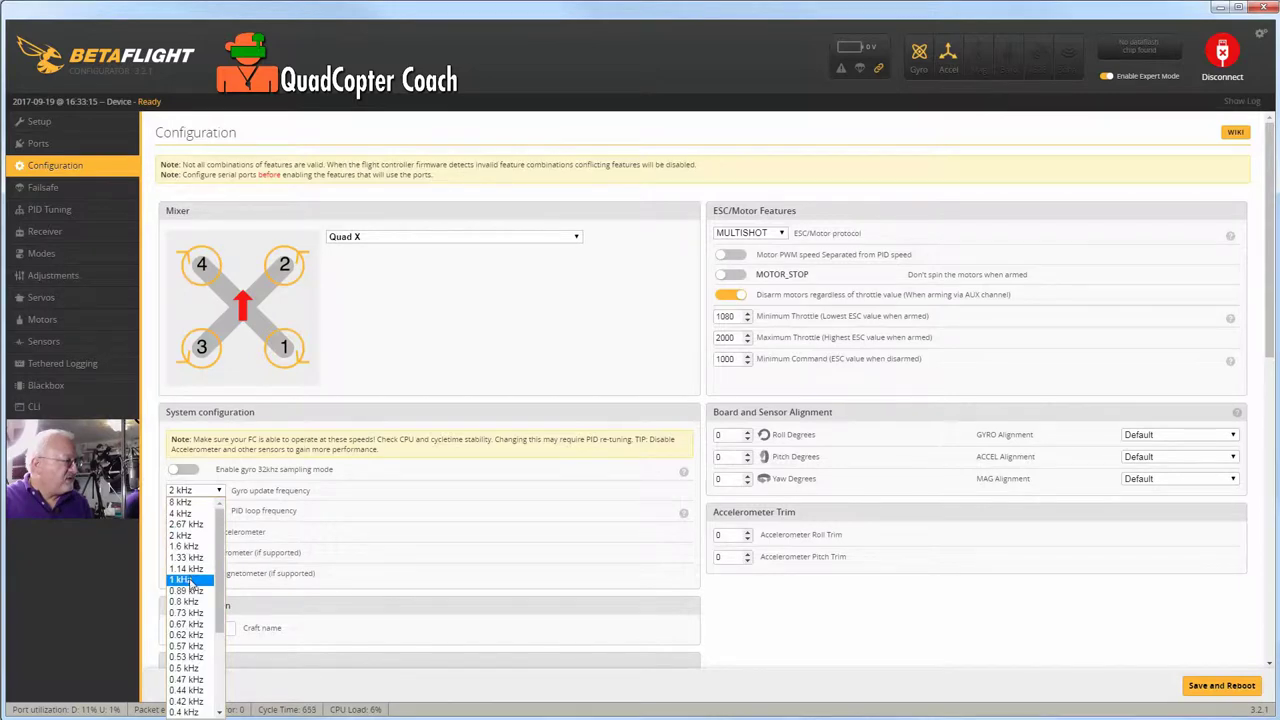
click(178, 580)
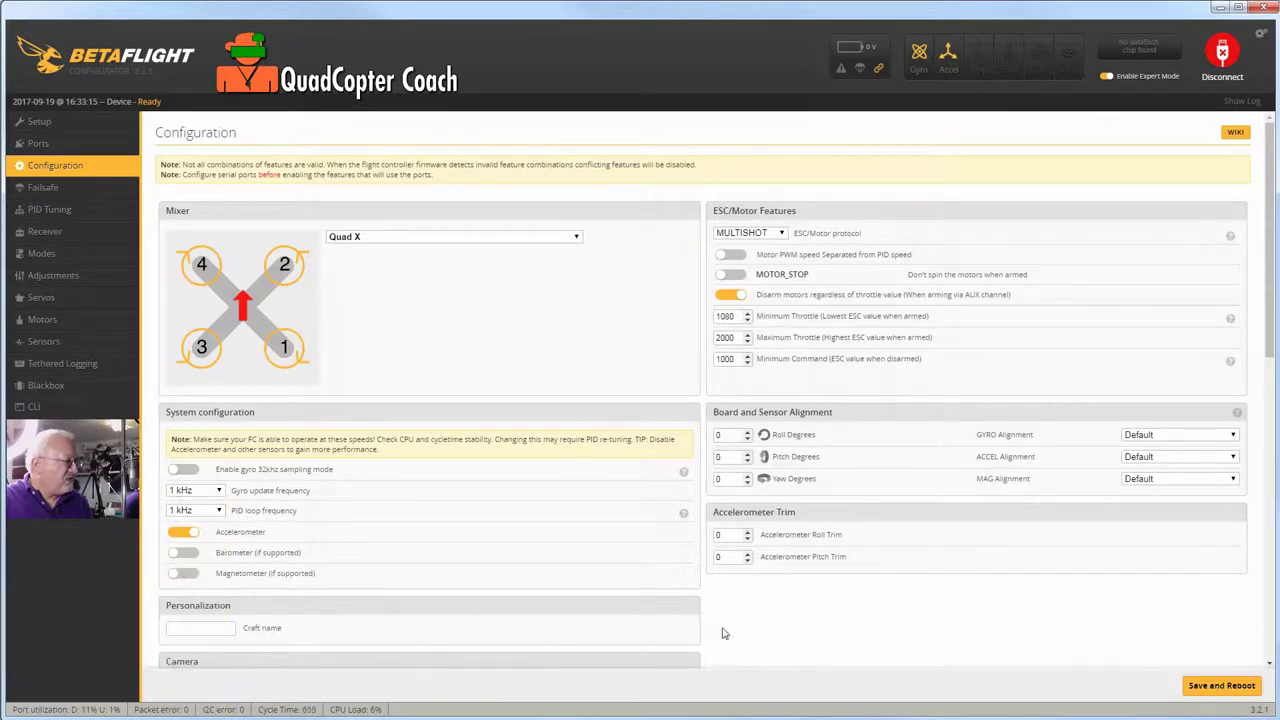
click(1199, 688)
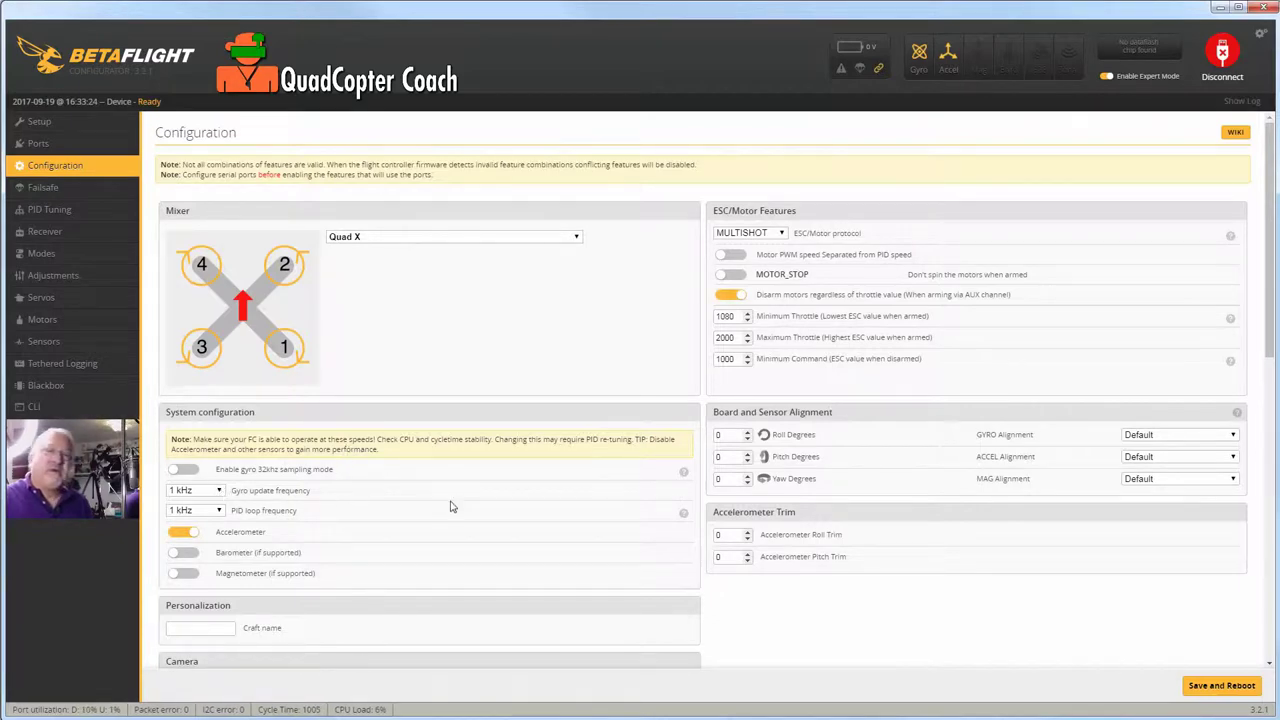
Name the craft Phoenix215 and configure a serial-based receiver with SPEKTRUM2048 as the serial receiver provider.
scroll(455, 505, down, 3)
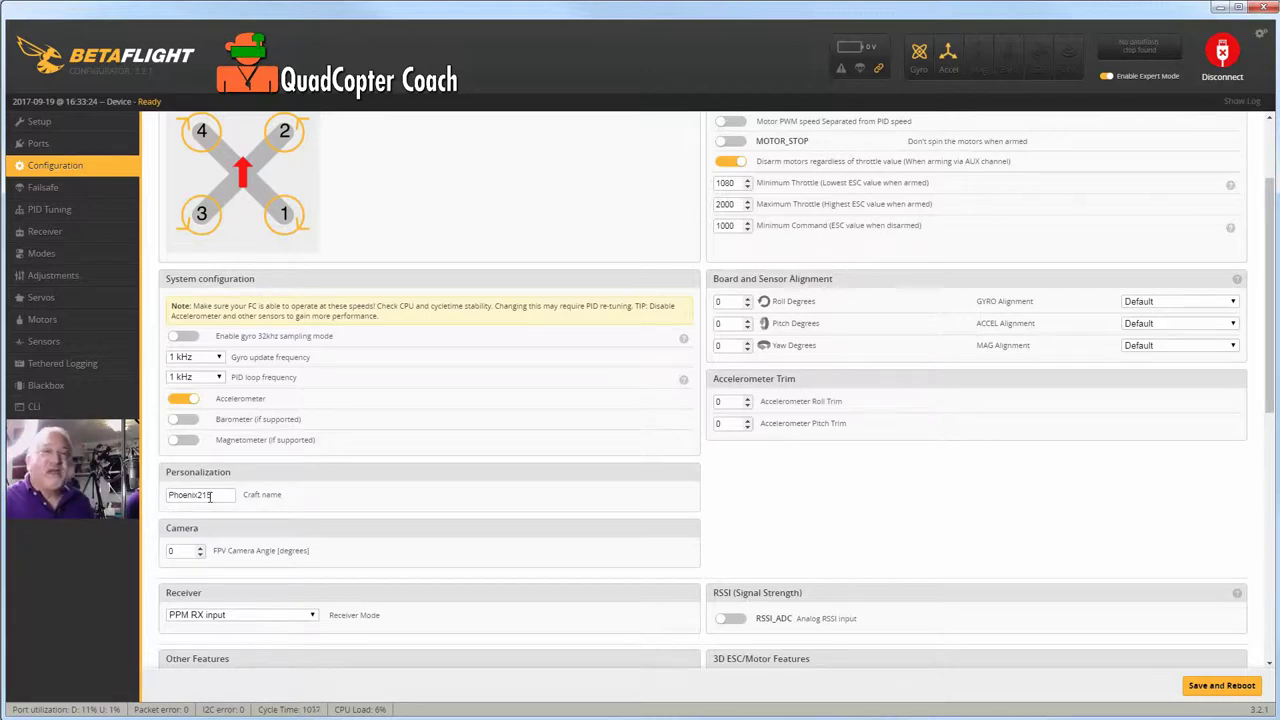
scroll(361, 523, down, 5)
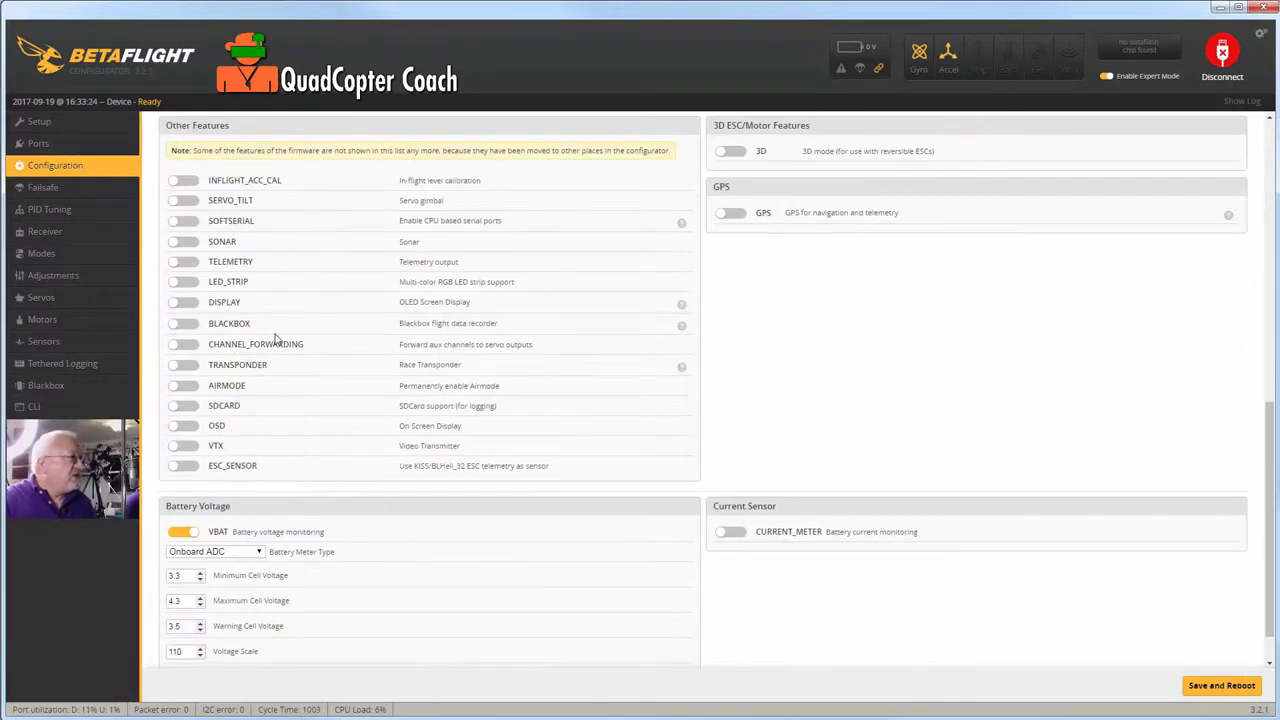
scroll(276, 340, up, 4)
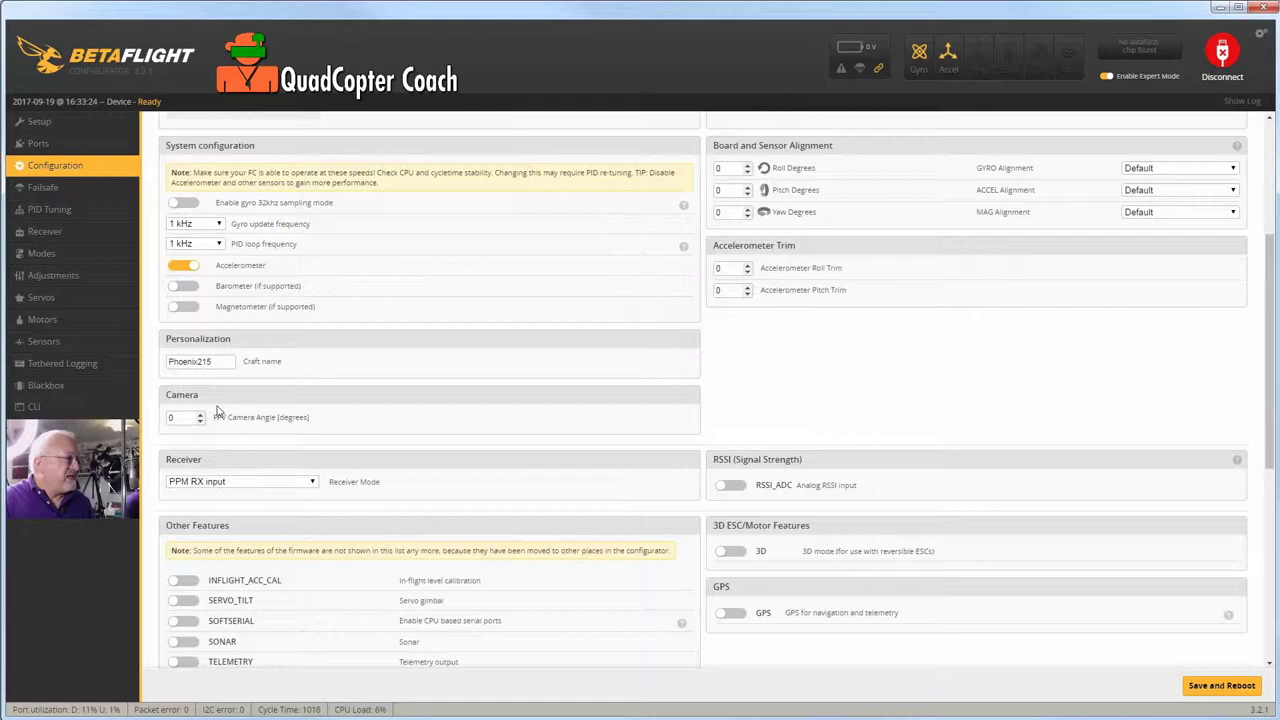
scroll(262, 482, up, 2)
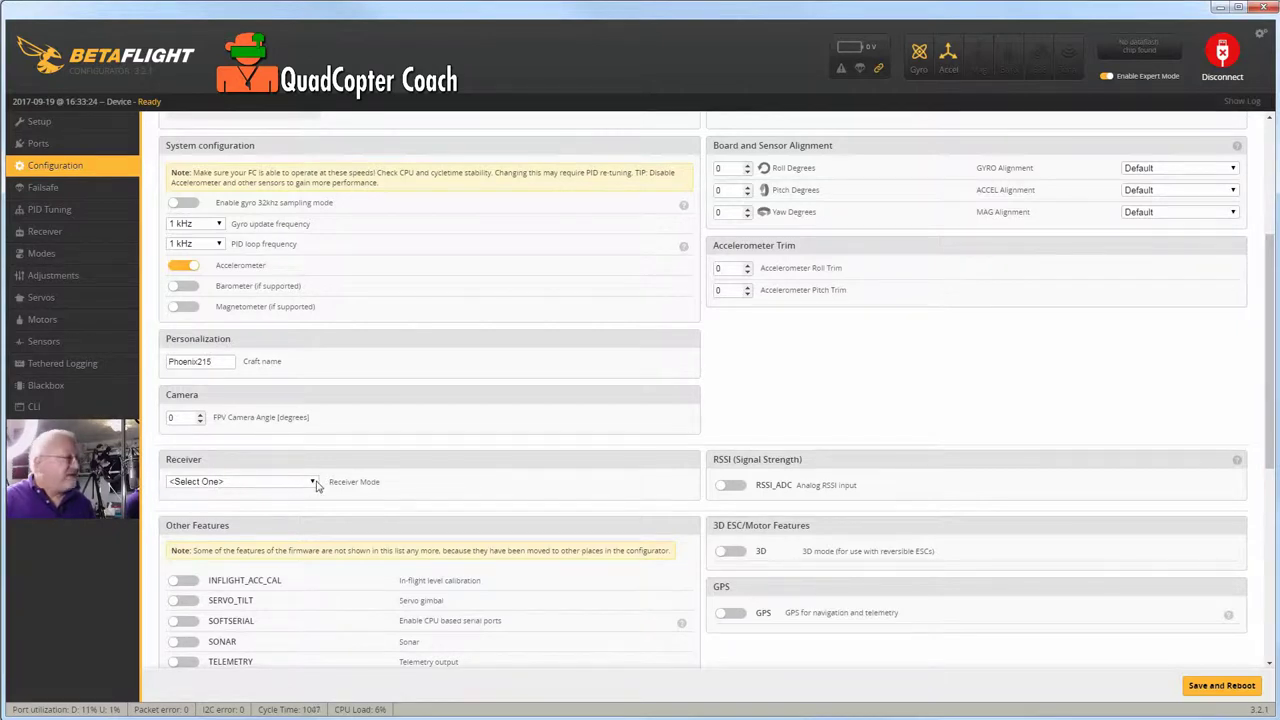
click(314, 482)
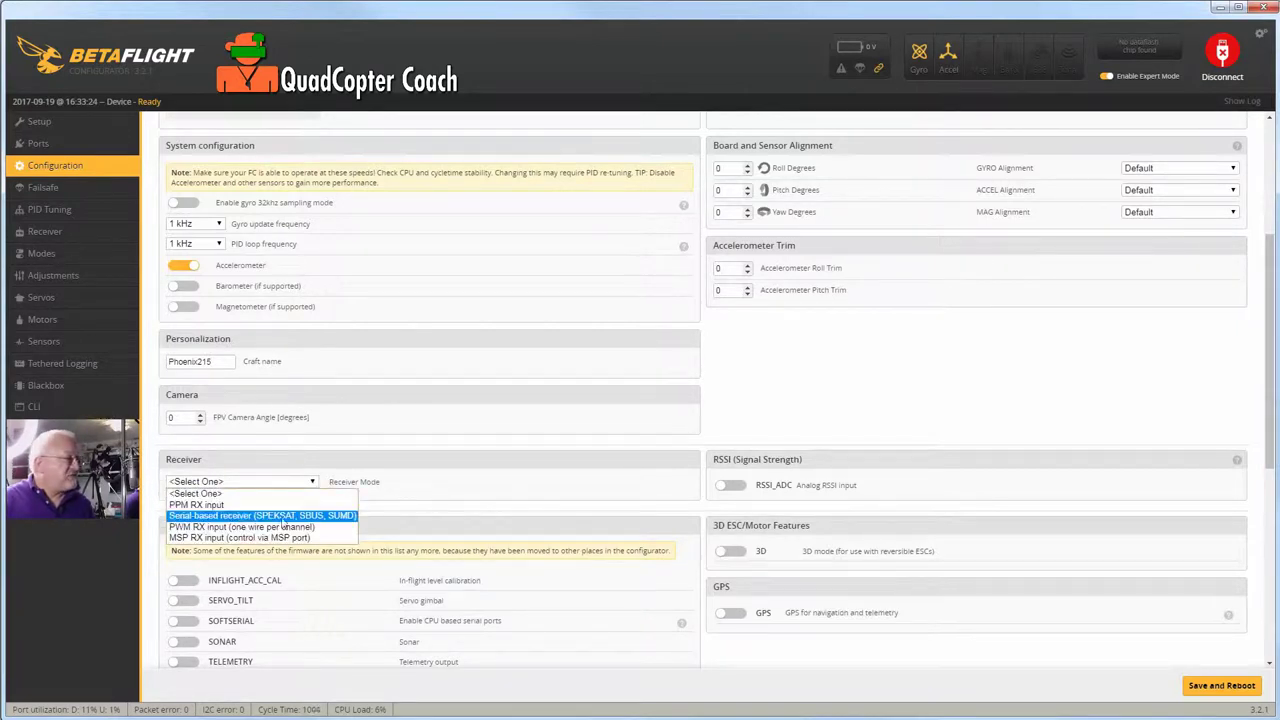
click(287, 516)
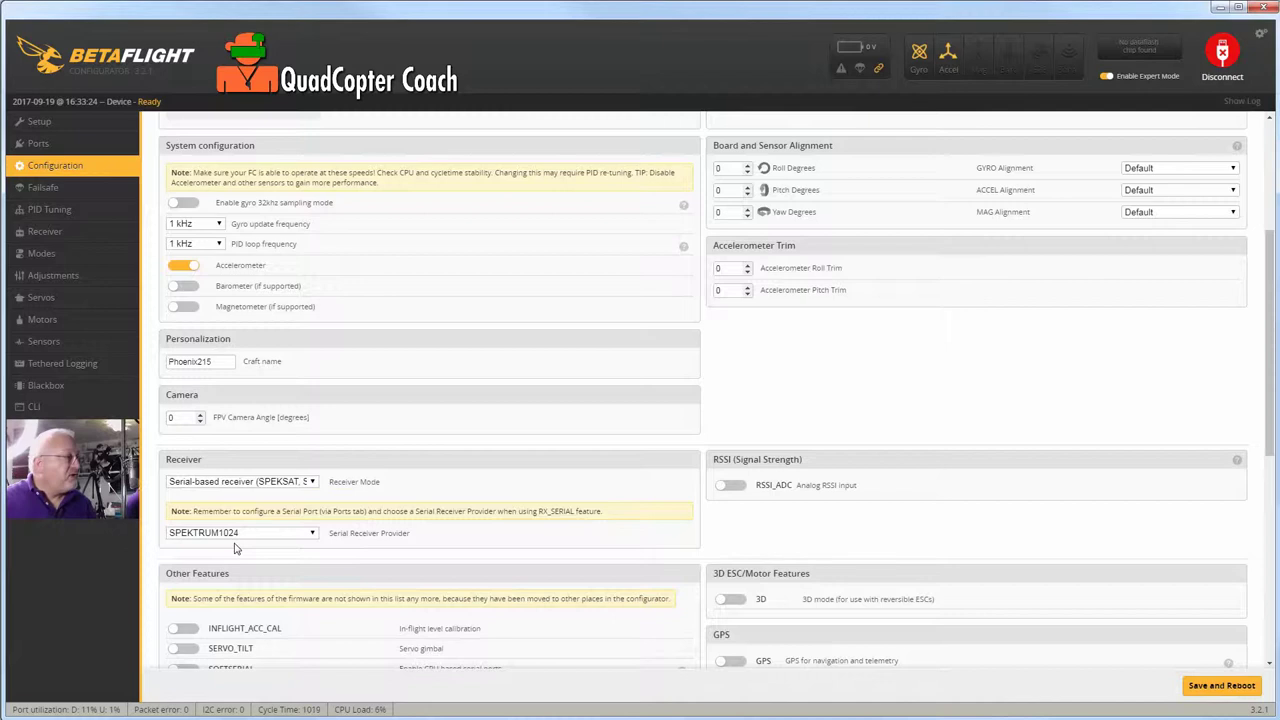
click(310, 533)
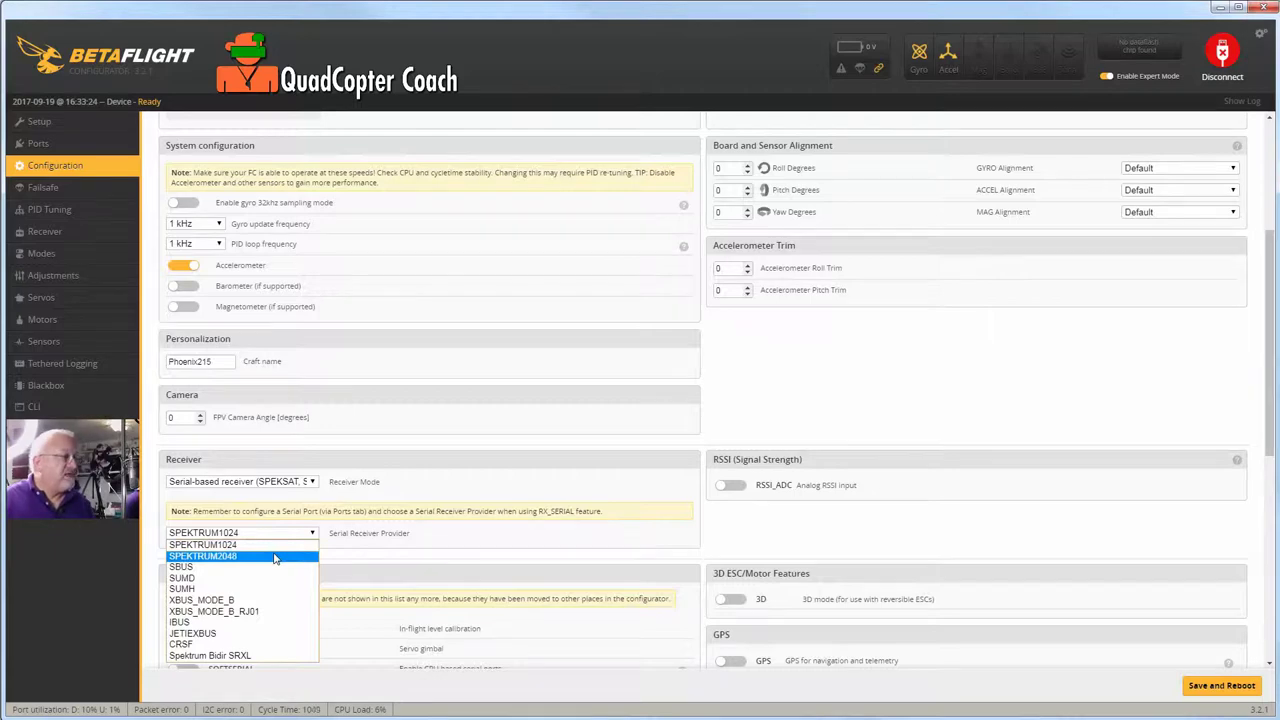
click(275, 556)
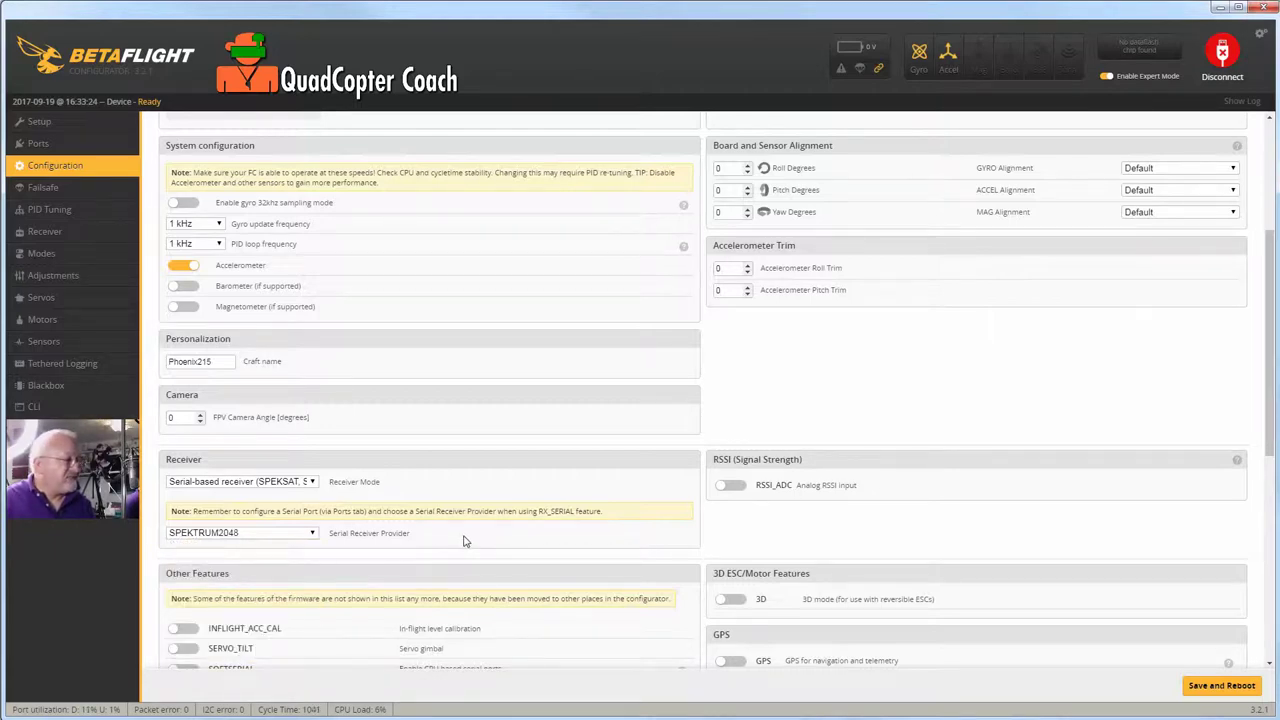
Disable VBAT battery voltage monitoring, and save the configuration and reboot the flight controller.
scroll(465, 542, down, 3)
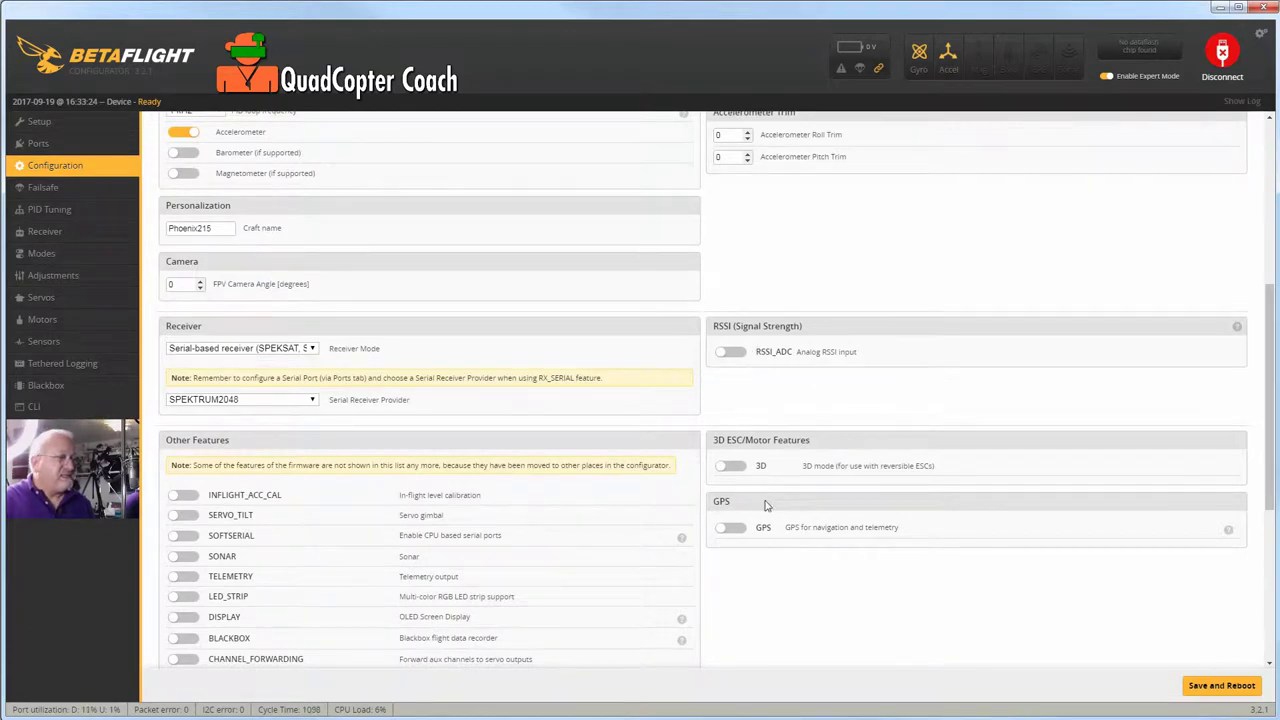
scroll(292, 353, down, 4)
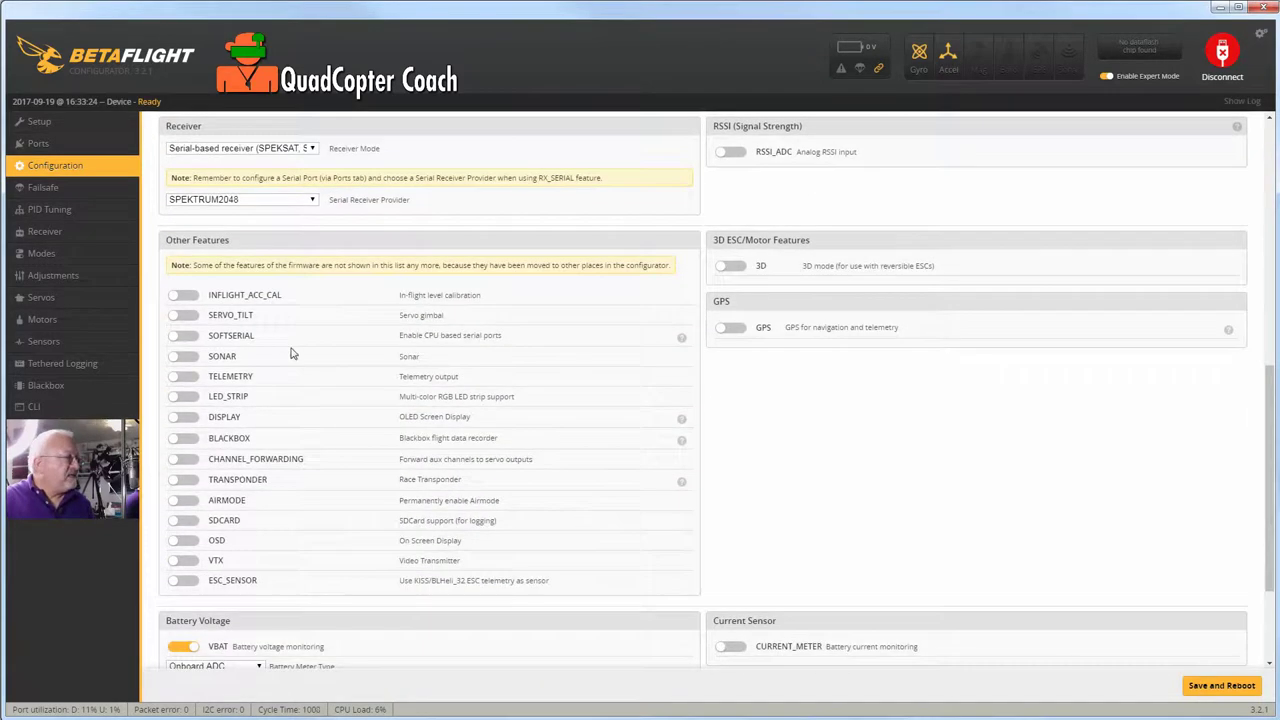
scroll(355, 619, down, 3)
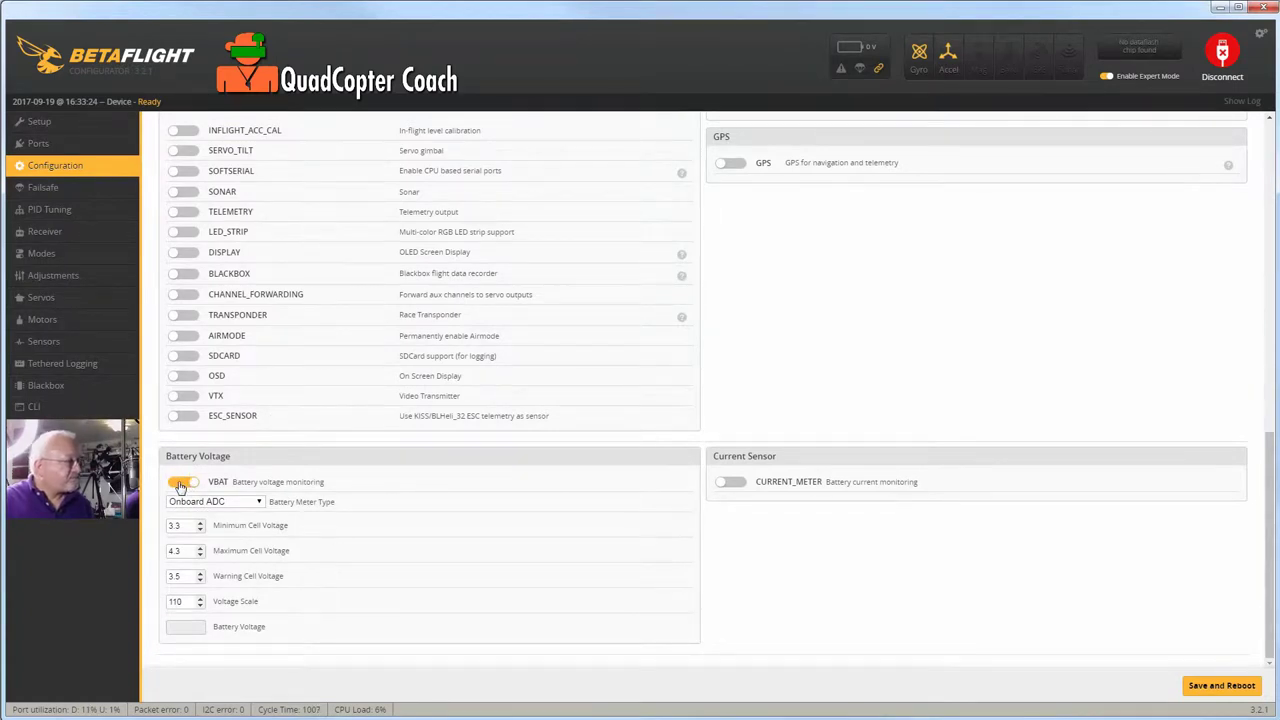
click(180, 484)
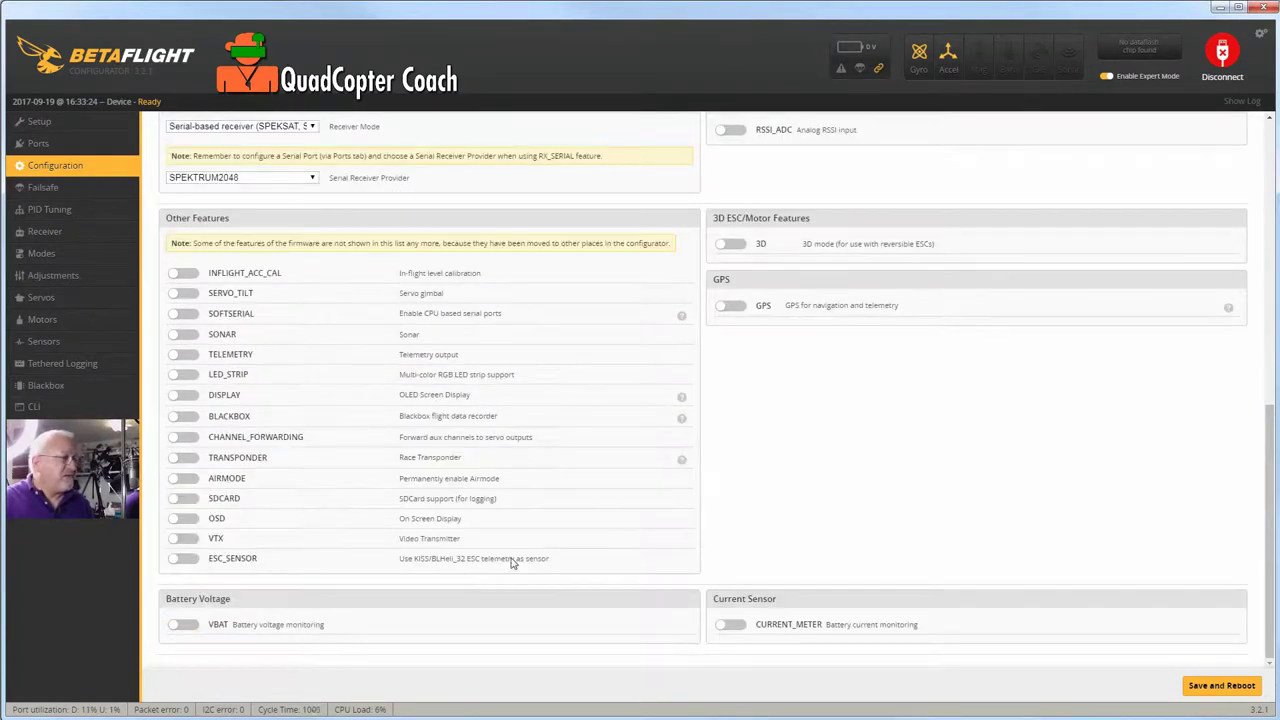
click(1216, 690)
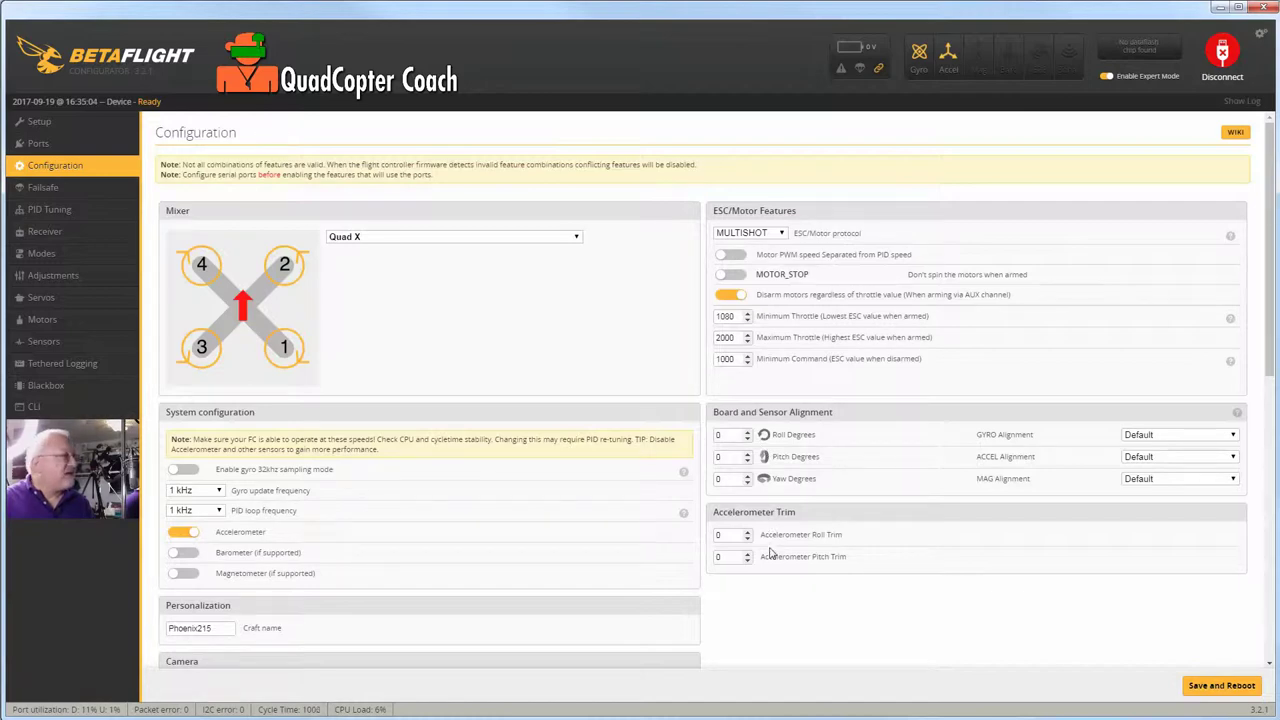
Review the failsafe settings and the PID tuning values.
click(45, 188)
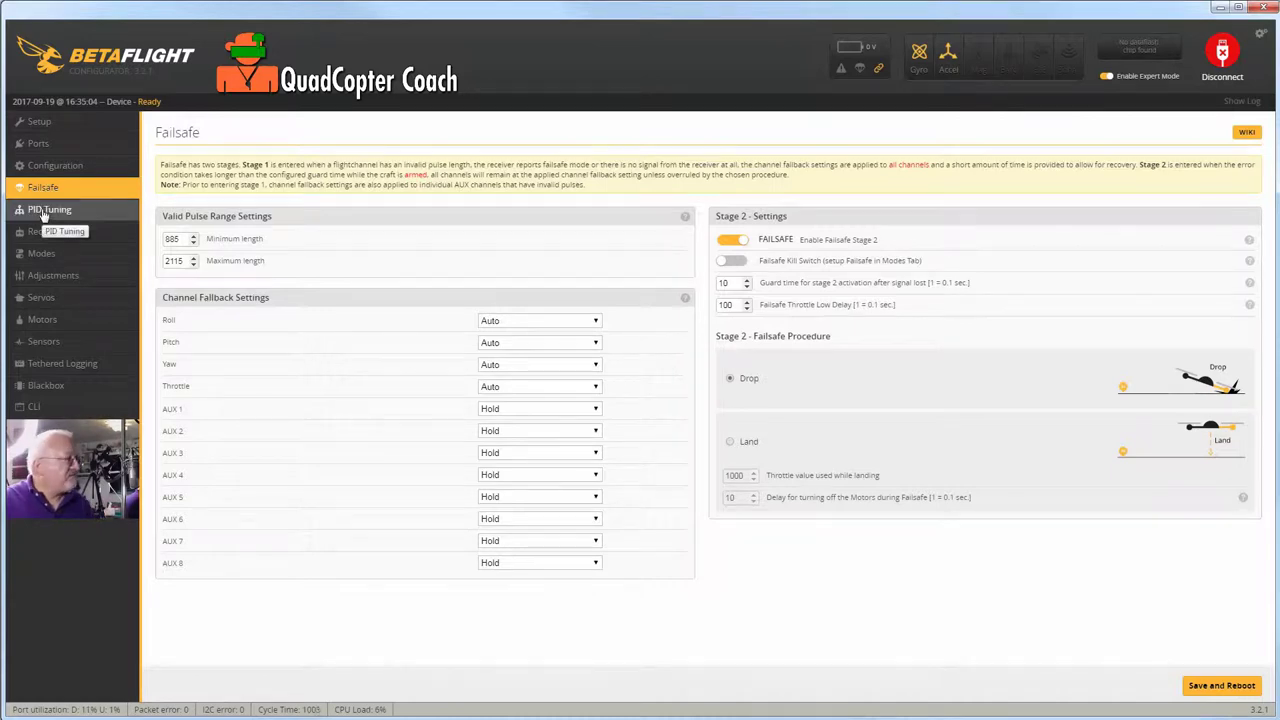
click(43, 212)
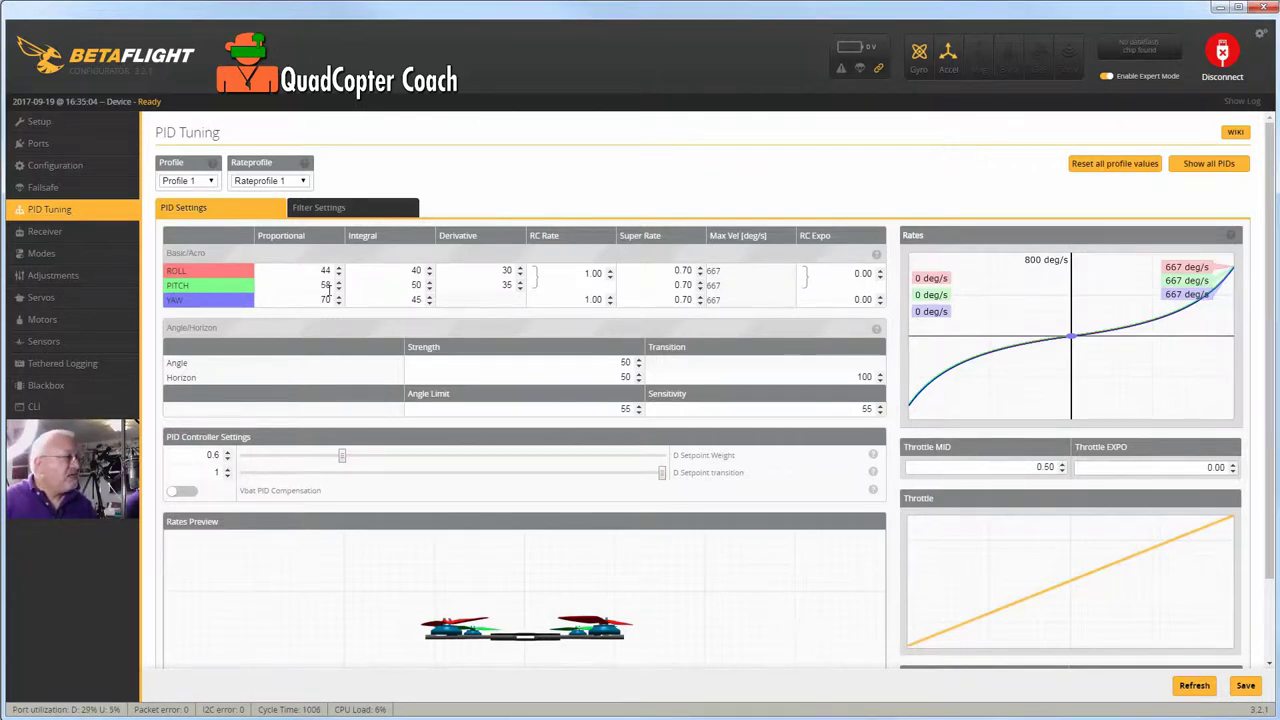
Save the receiver channel map as Spektrum / Graupner / JR, and check how the receiver channels respond to the transmitter.
click(72, 234)
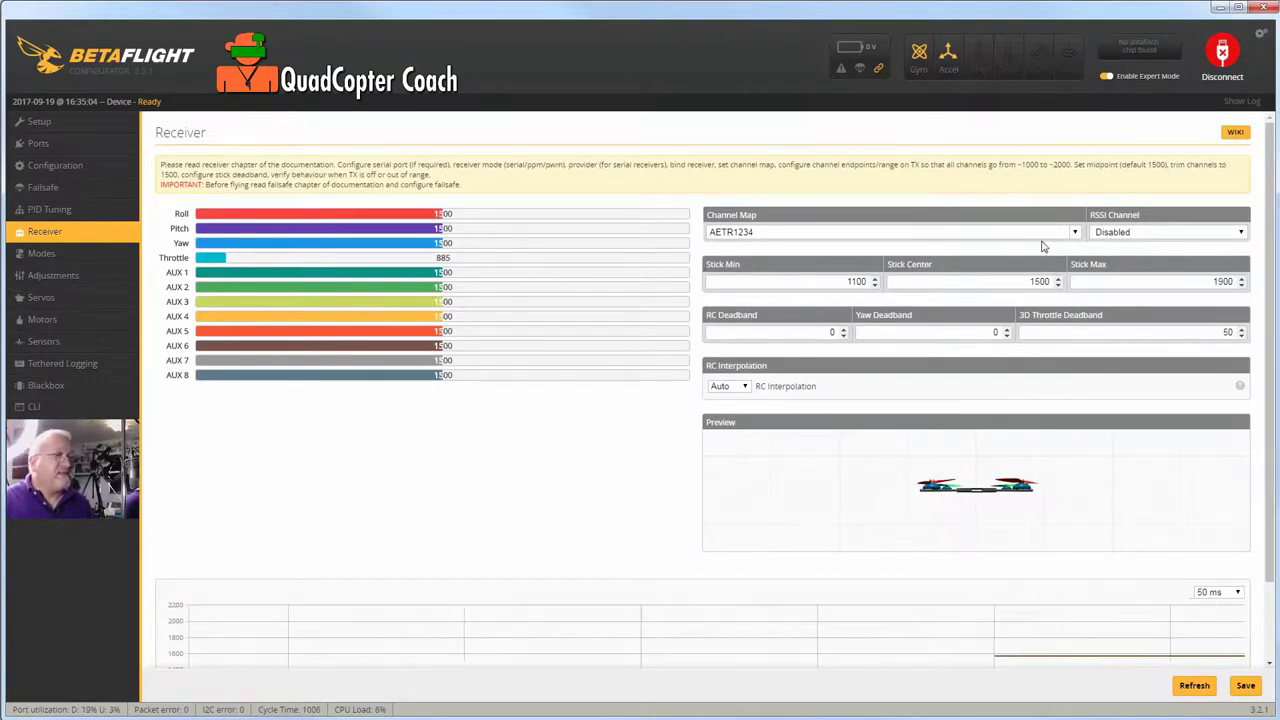
click(1074, 232)
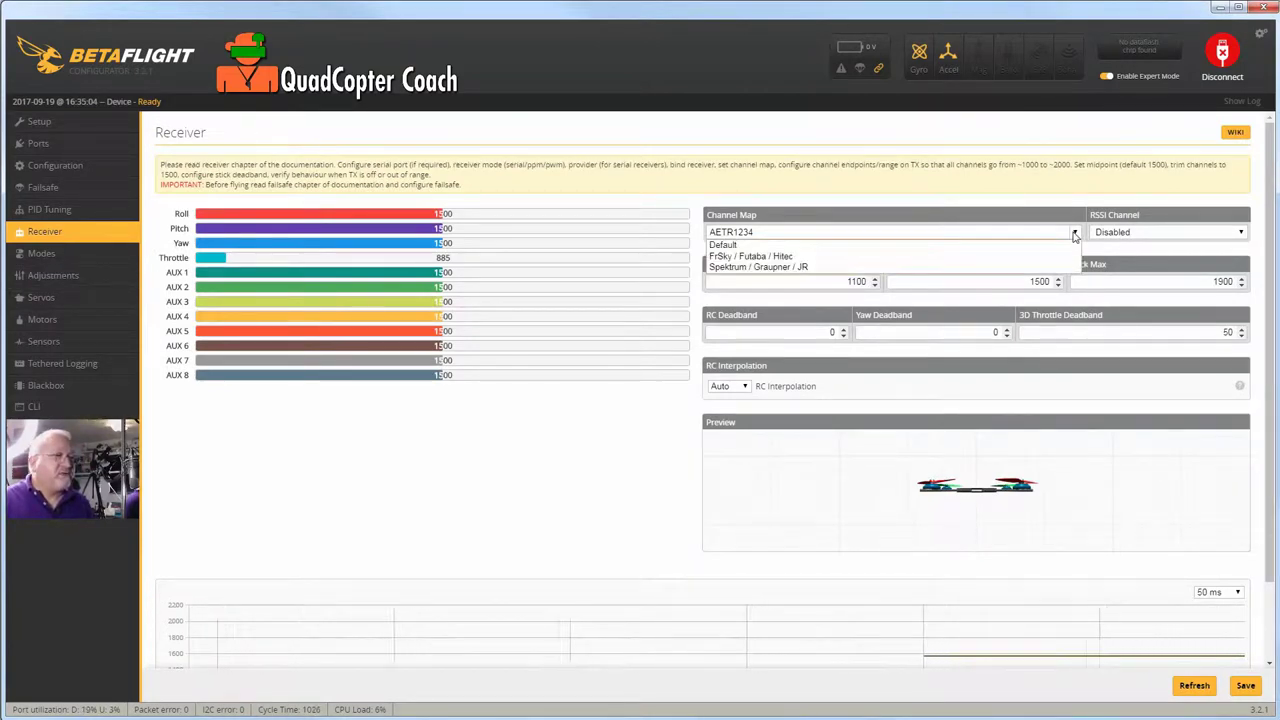
click(737, 267)
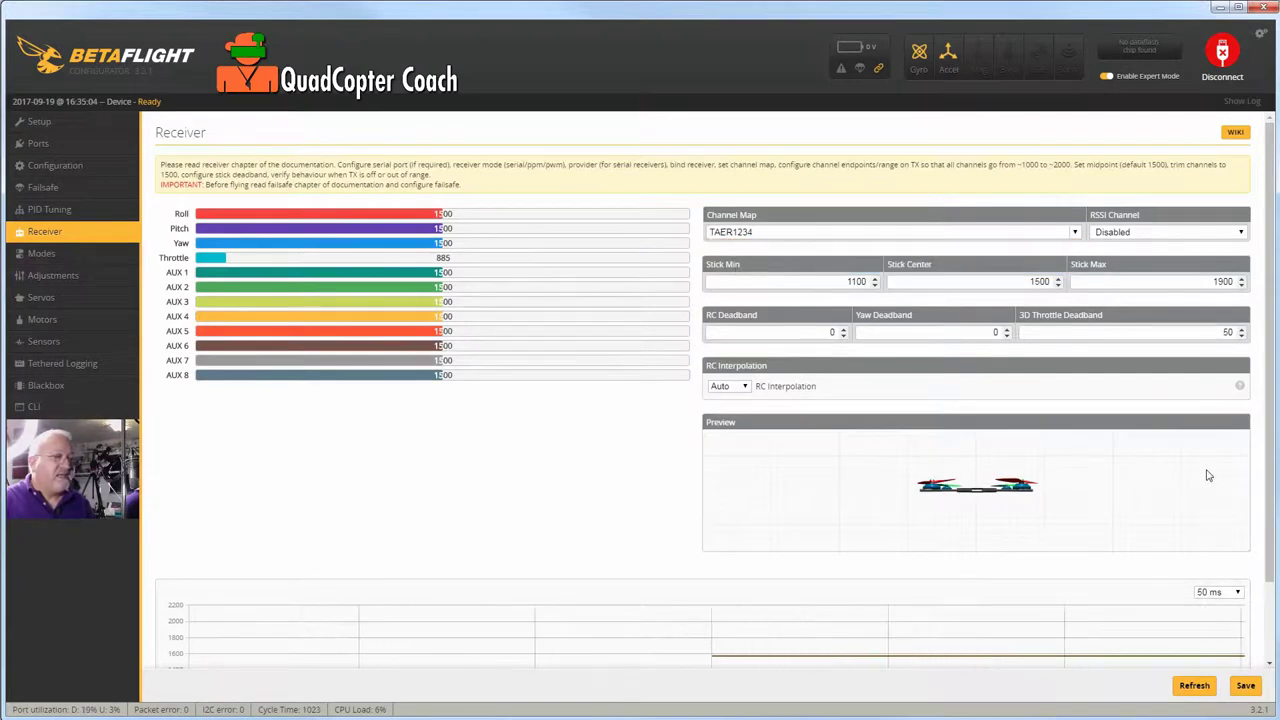
click(1246, 687)
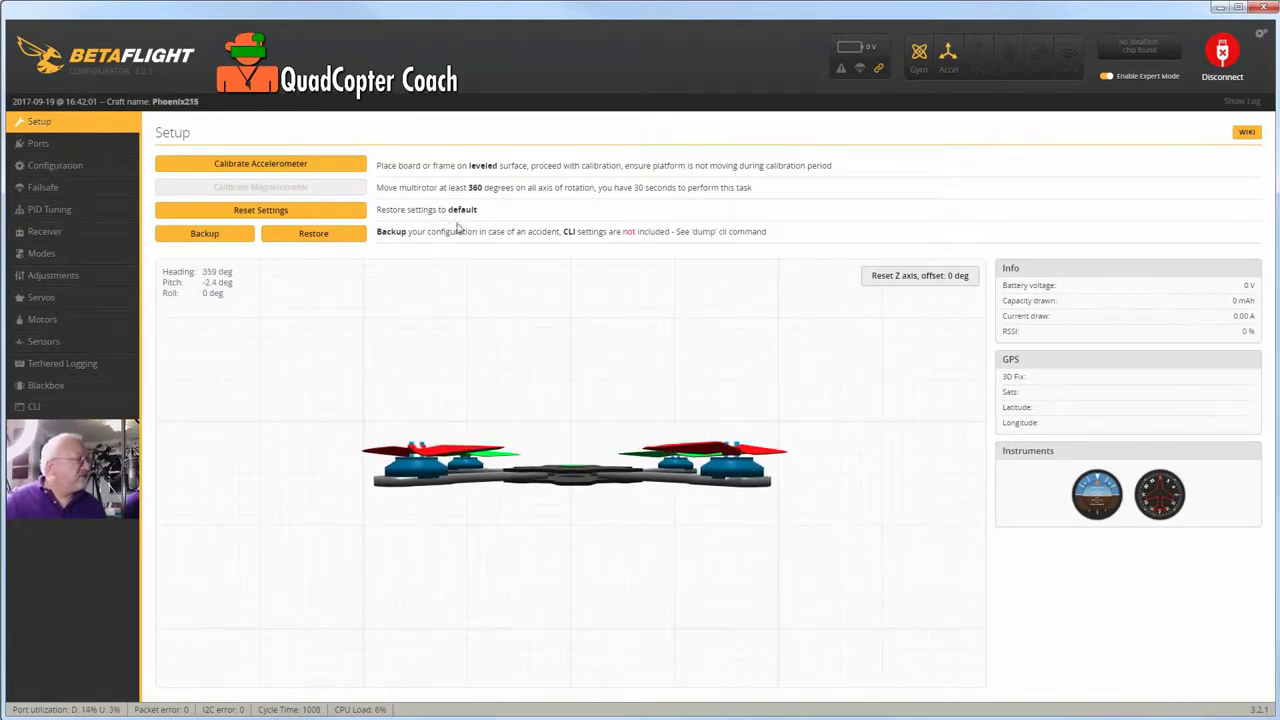
click(44, 231)
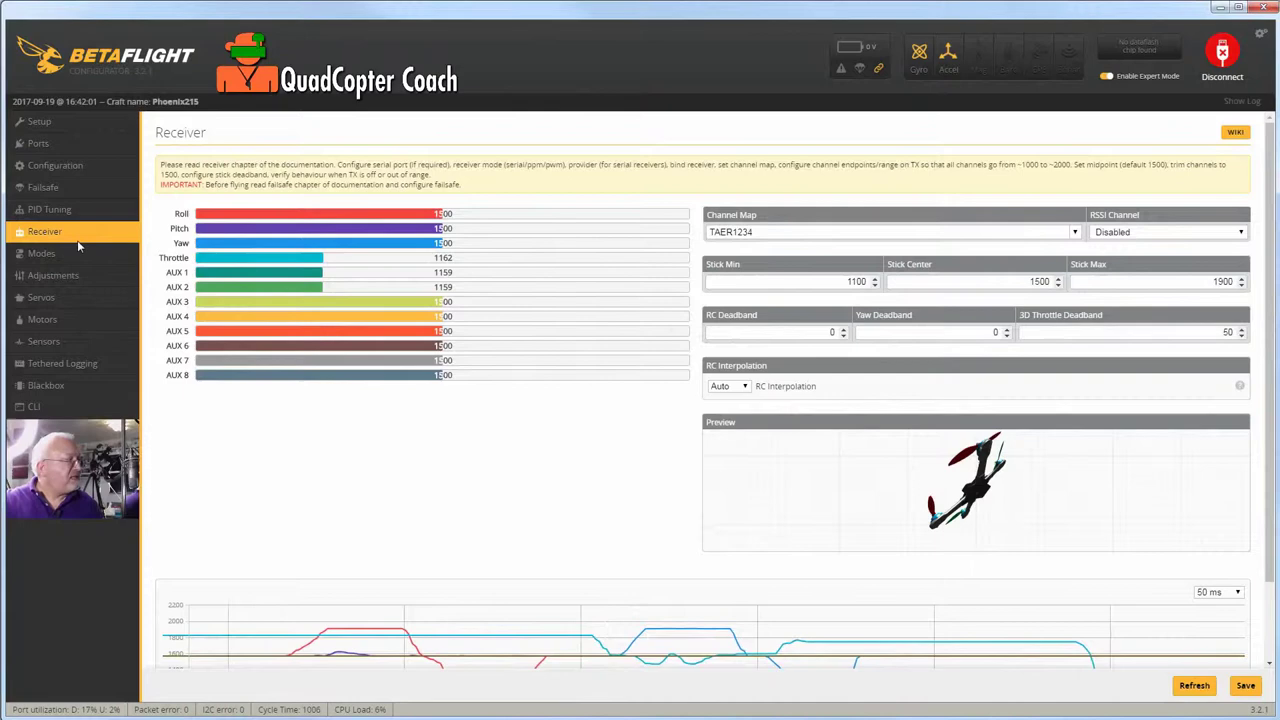
Assign Horizon mode to AUX 2 with a range of 1700 to 2100, and save the modes.
click(54, 258)
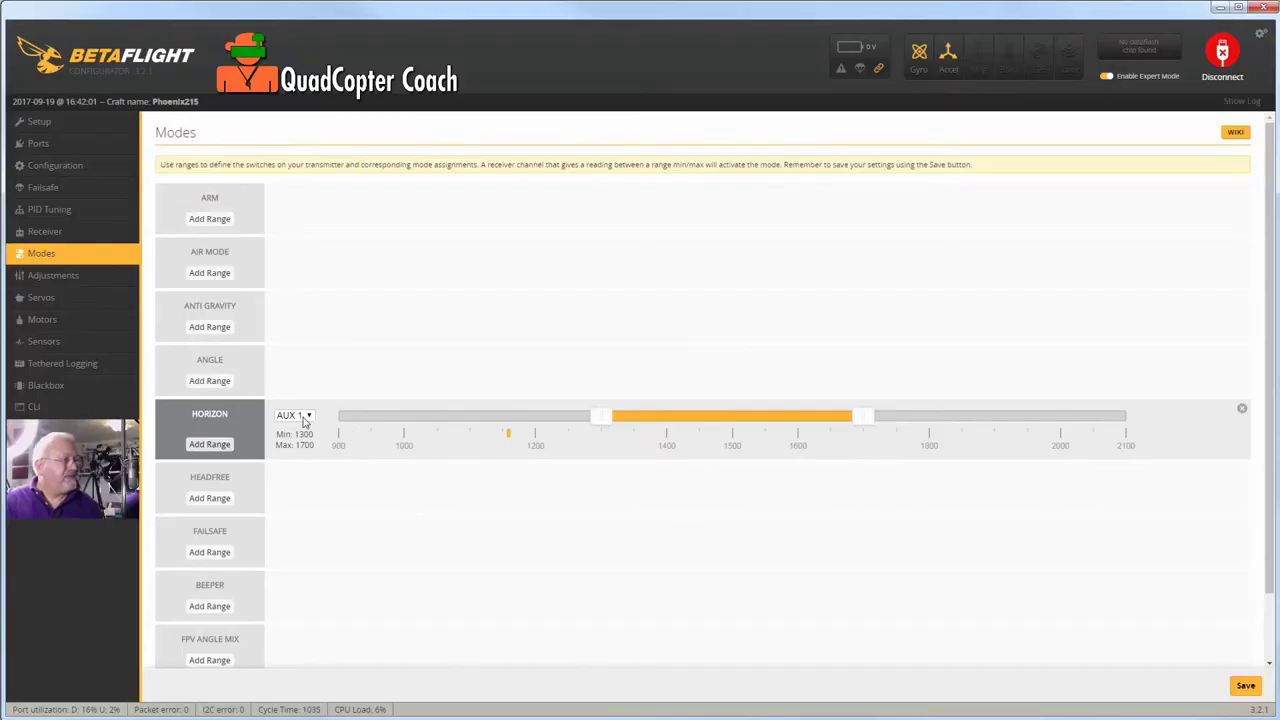
click(303, 418)
click(304, 440)
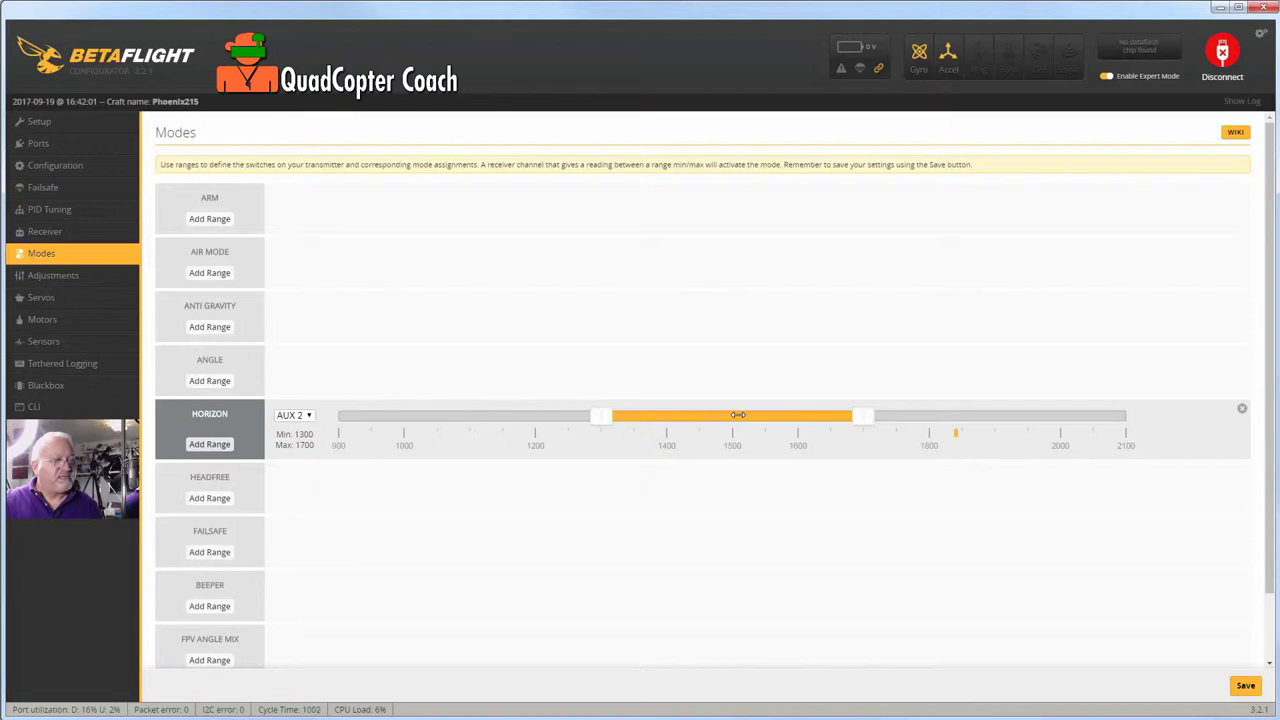
drag(738, 414, 1054, 414)
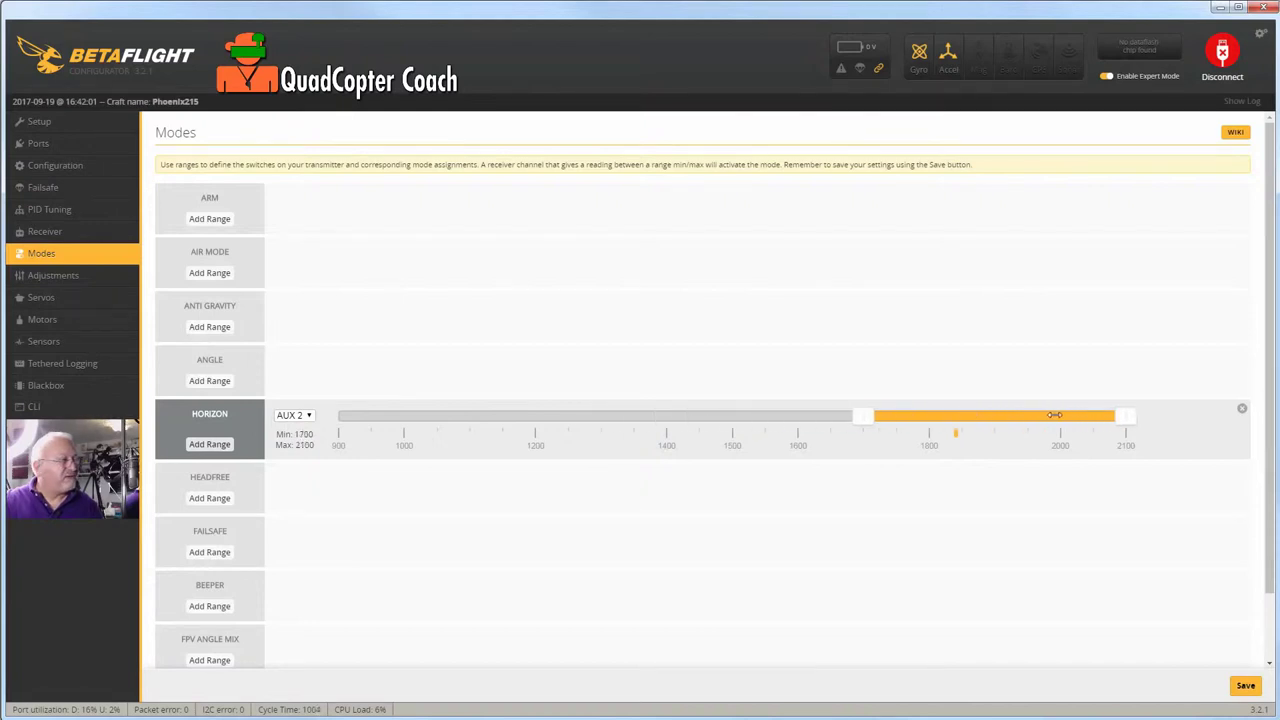
click(1248, 688)
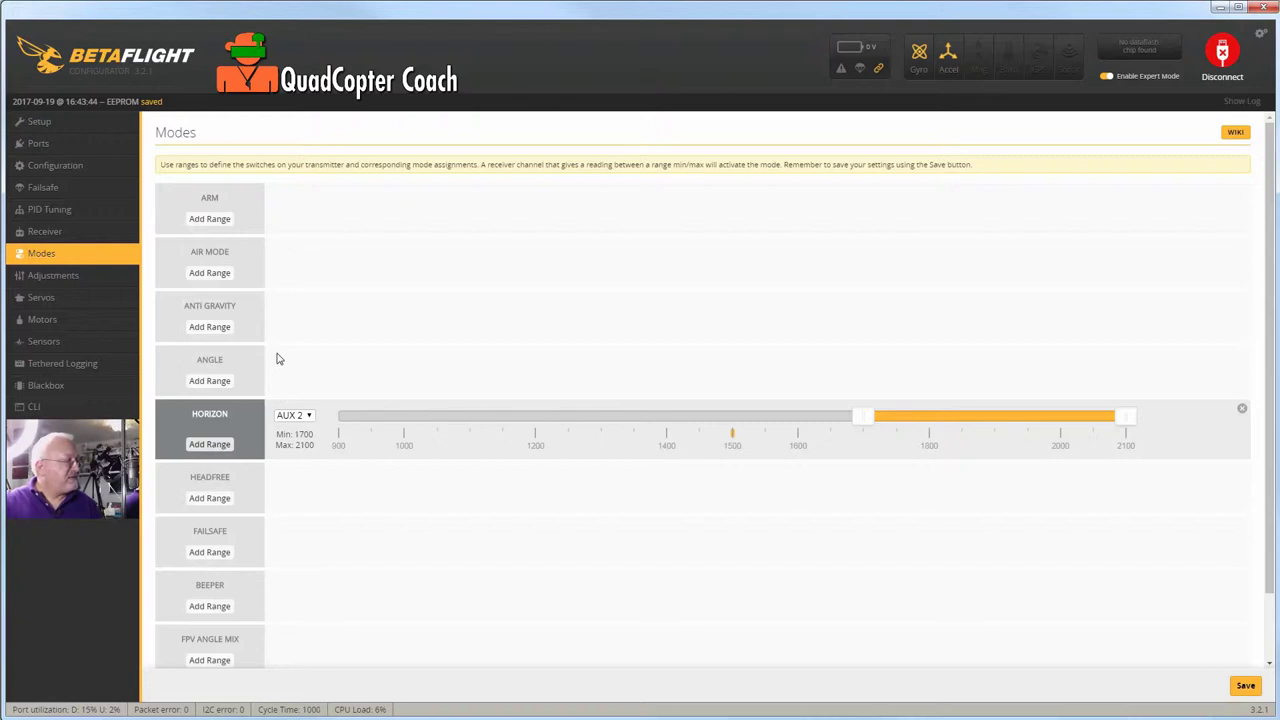
Add an Angle mode range of 1300 to 1700 on AUX 2, and save the modes.
click(215, 381)
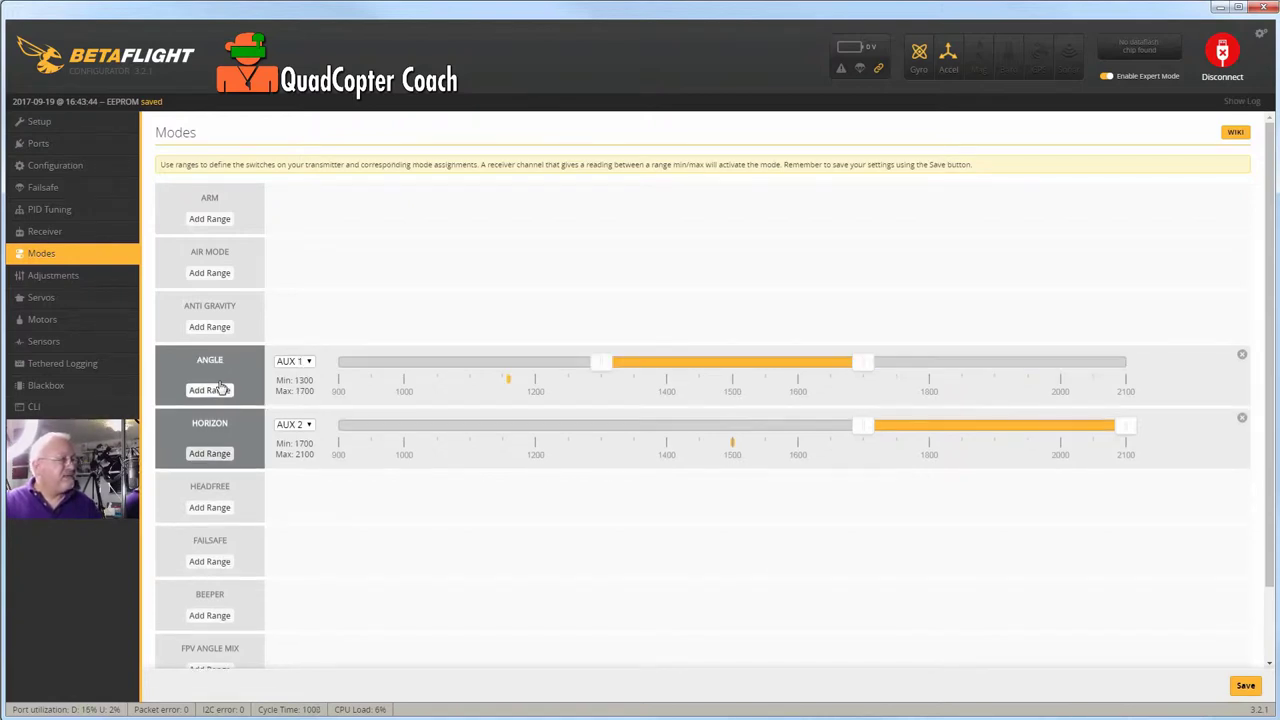
click(302, 363)
click(300, 390)
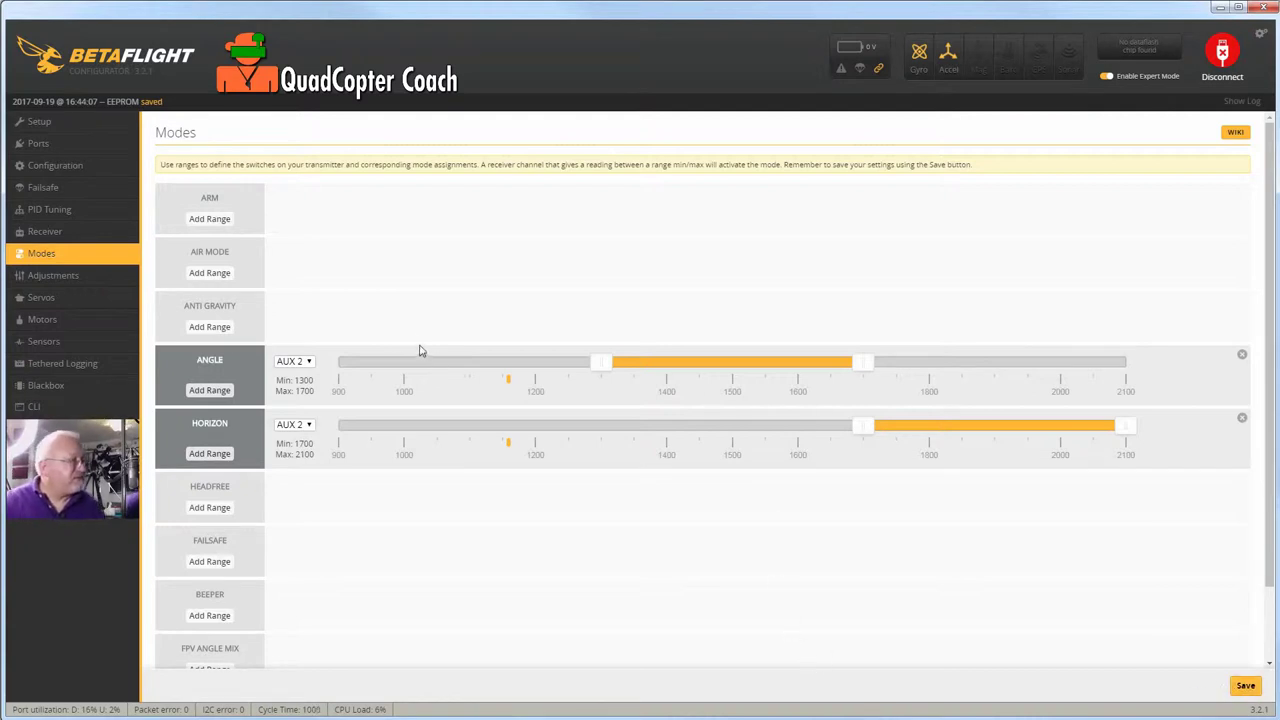
Add an Anti Gravity range of 900 to 1700 on AUX 2, and save the modes.
click(209, 327)
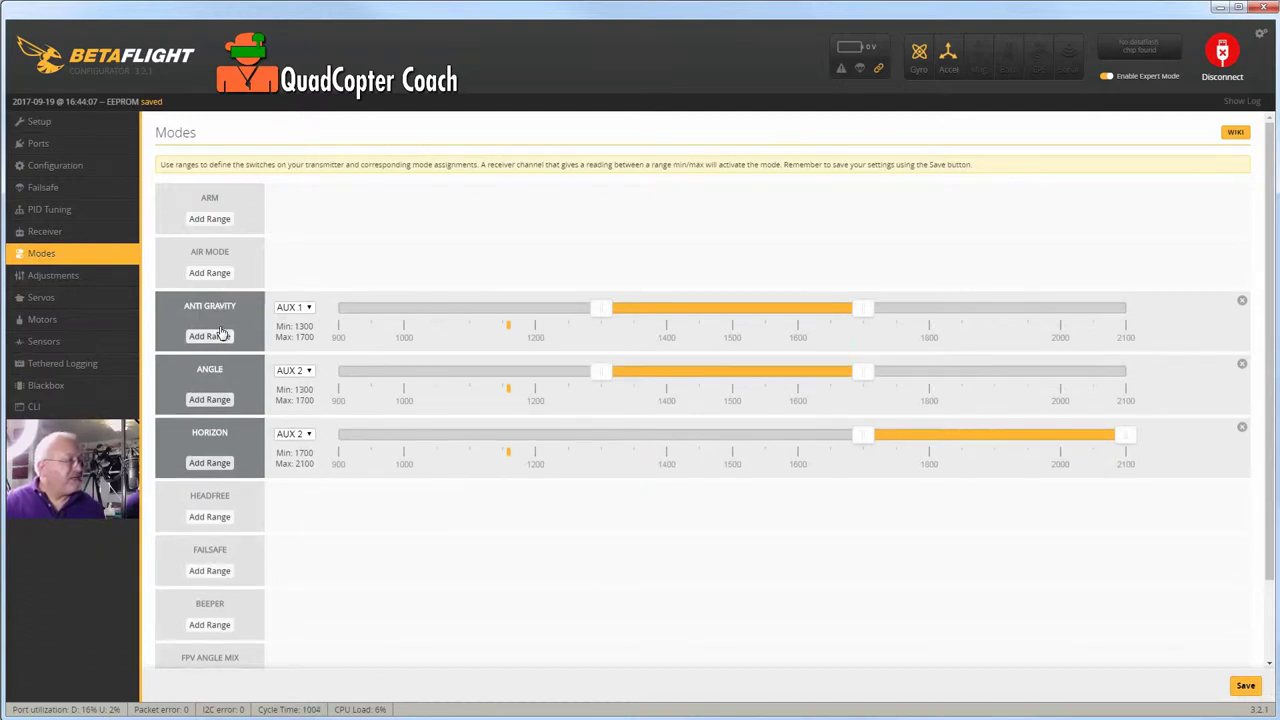
click(306, 313)
click(298, 330)
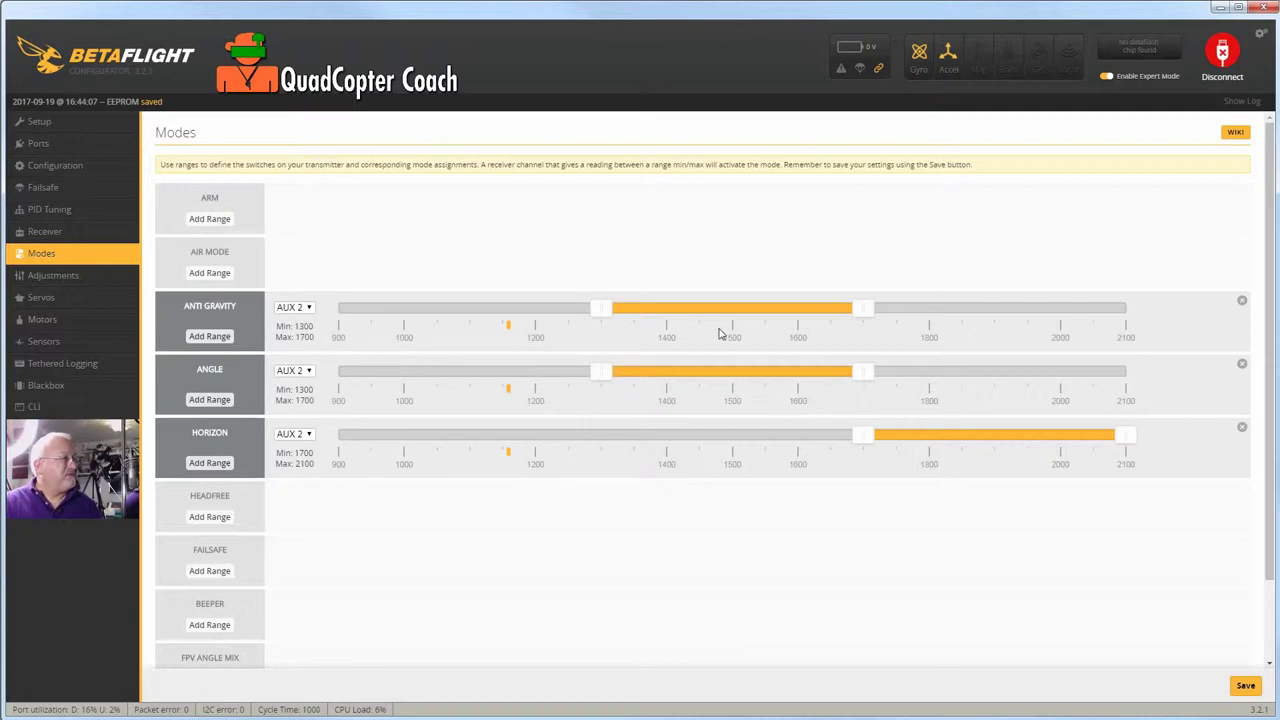
drag(689, 311, 363, 310)
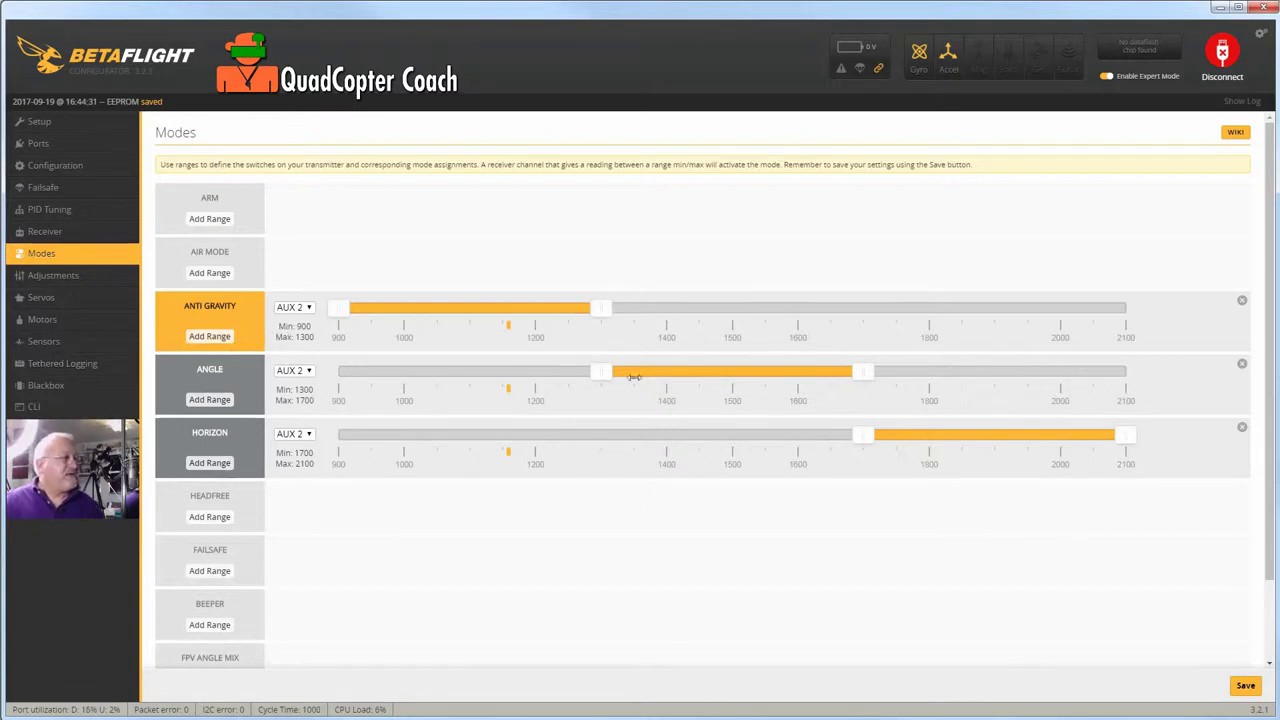
drag(608, 311, 865, 311)
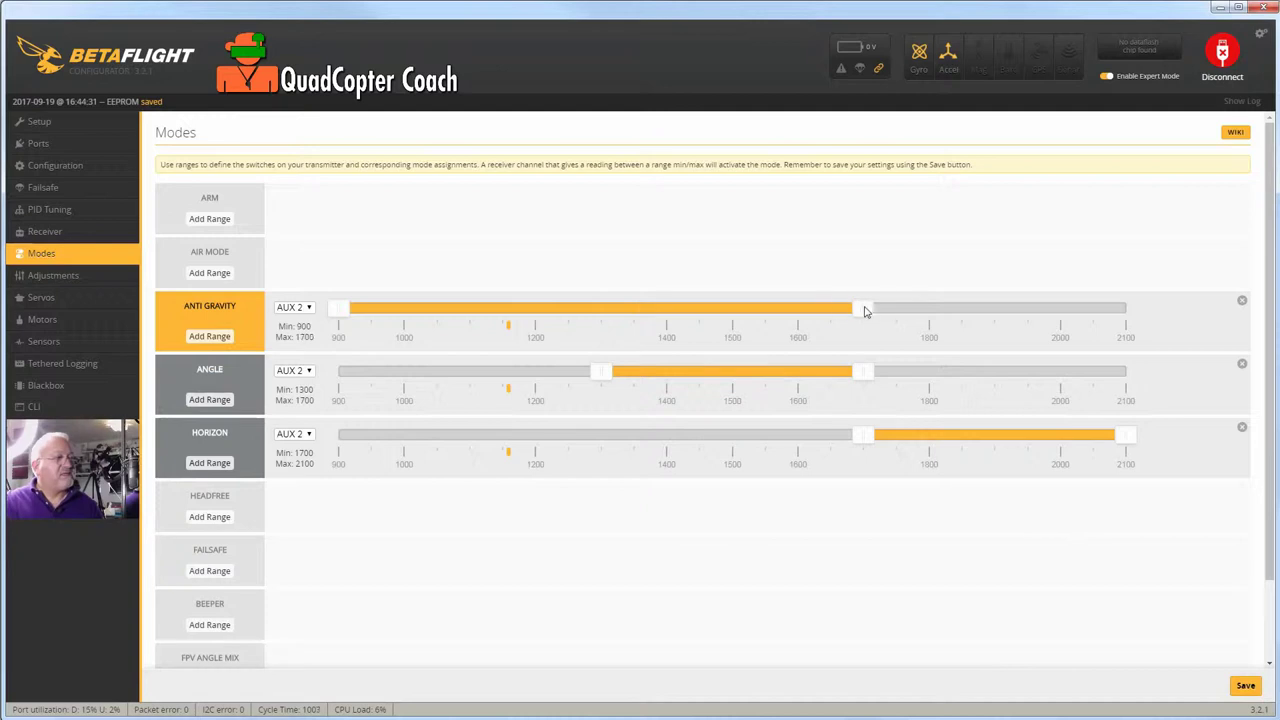
click(1246, 686)
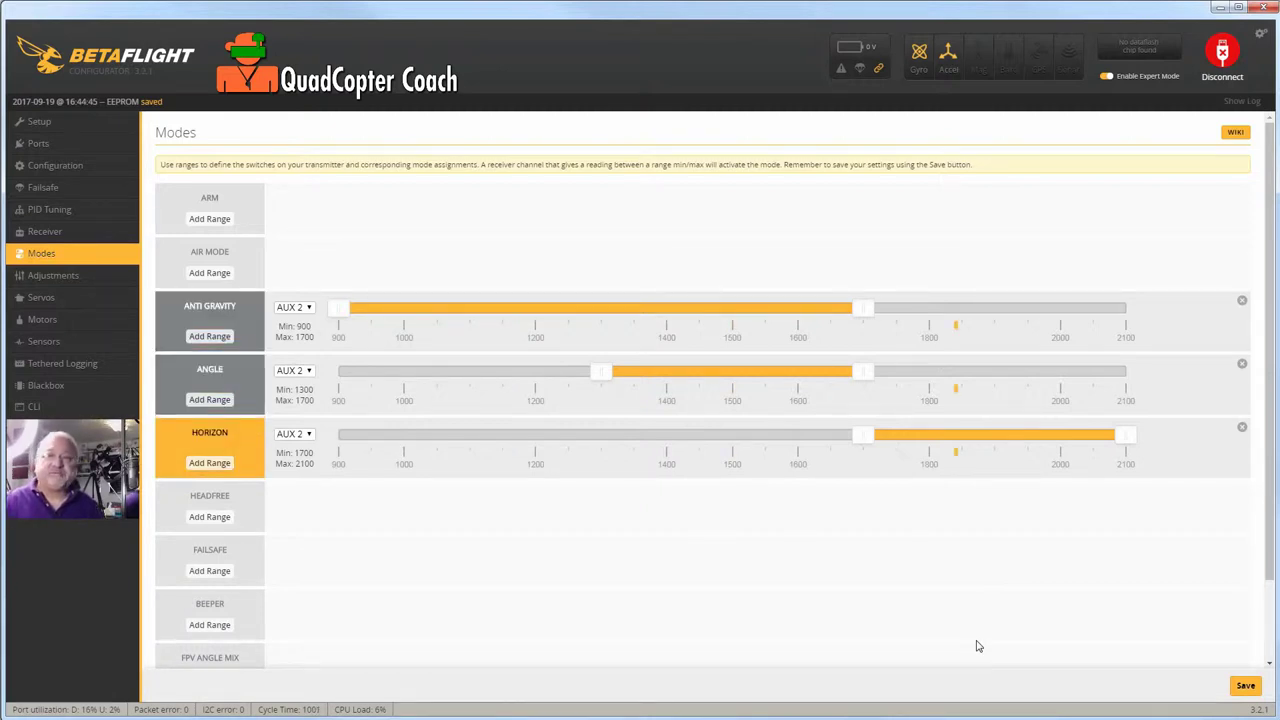
Add an Arm mode range of 1700 to 2100 on AUX 1, and save the modes.
click(210, 219)
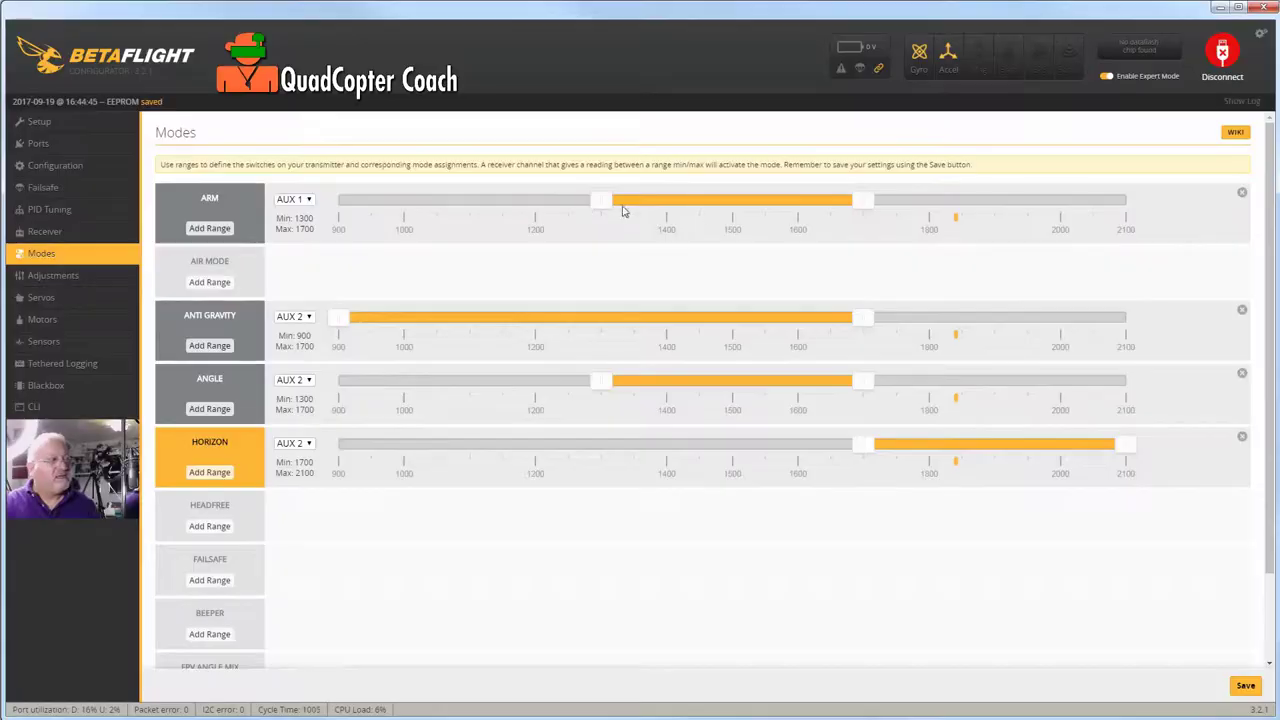
drag(808, 199, 1067, 198)
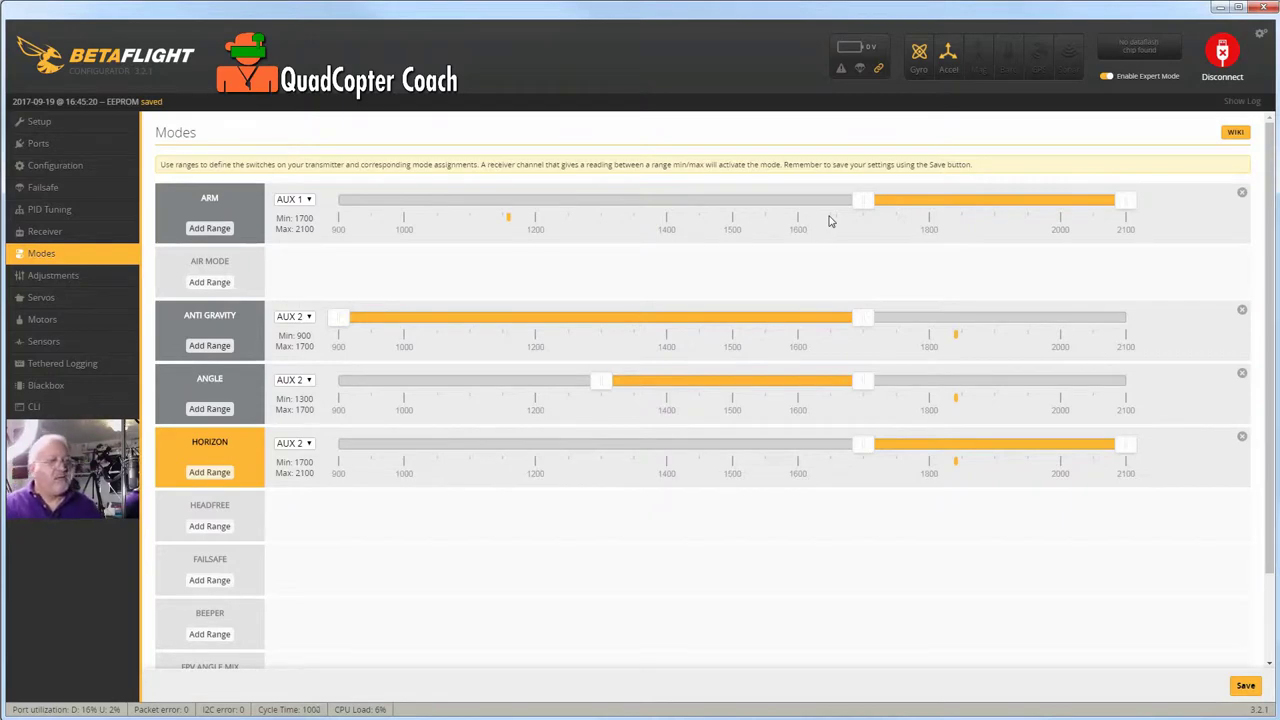
Check the receiver channel readings and how the Arm and flight mode ranges respond to the transmitter switches.
click(55, 233)
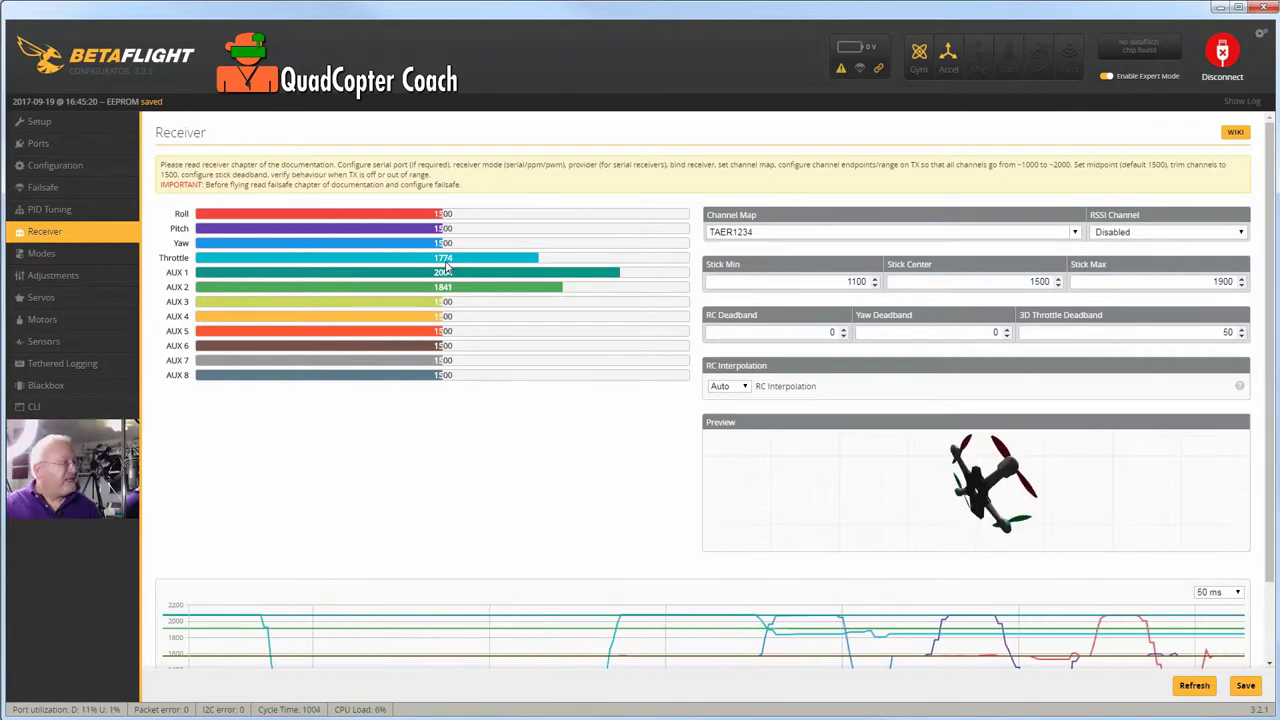
click(42, 254)
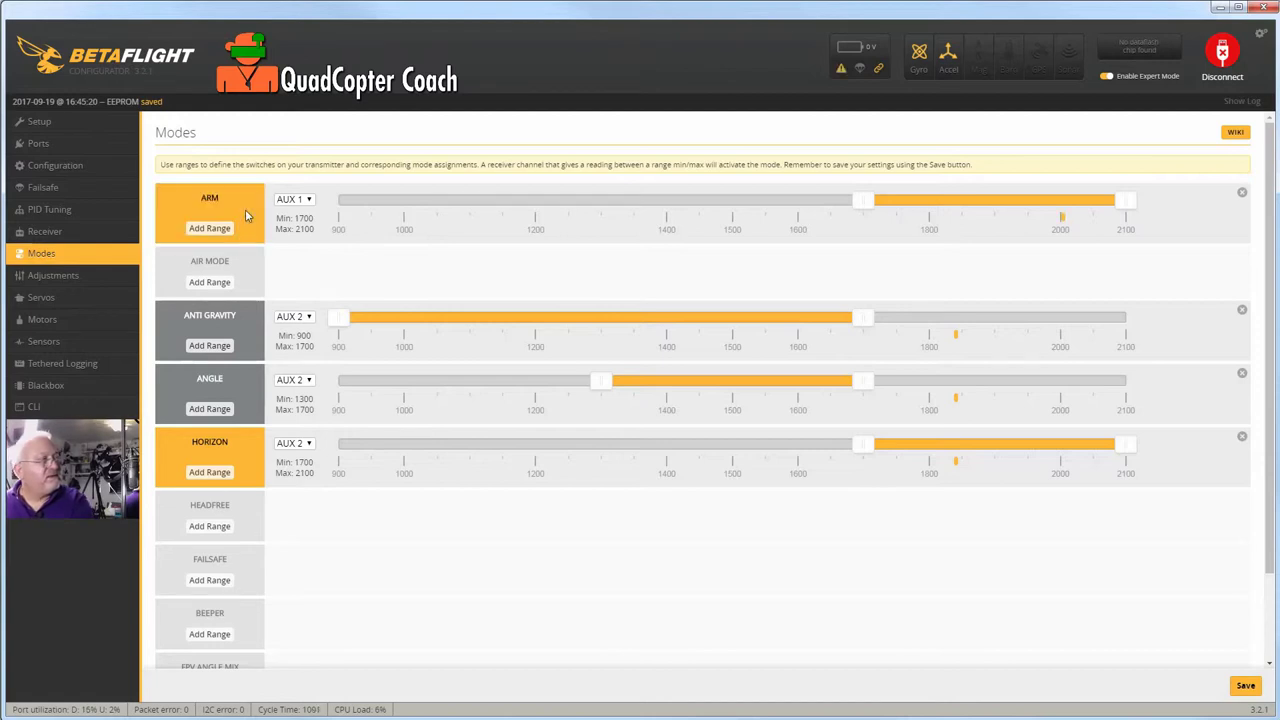
scroll(814, 117, down, 2)
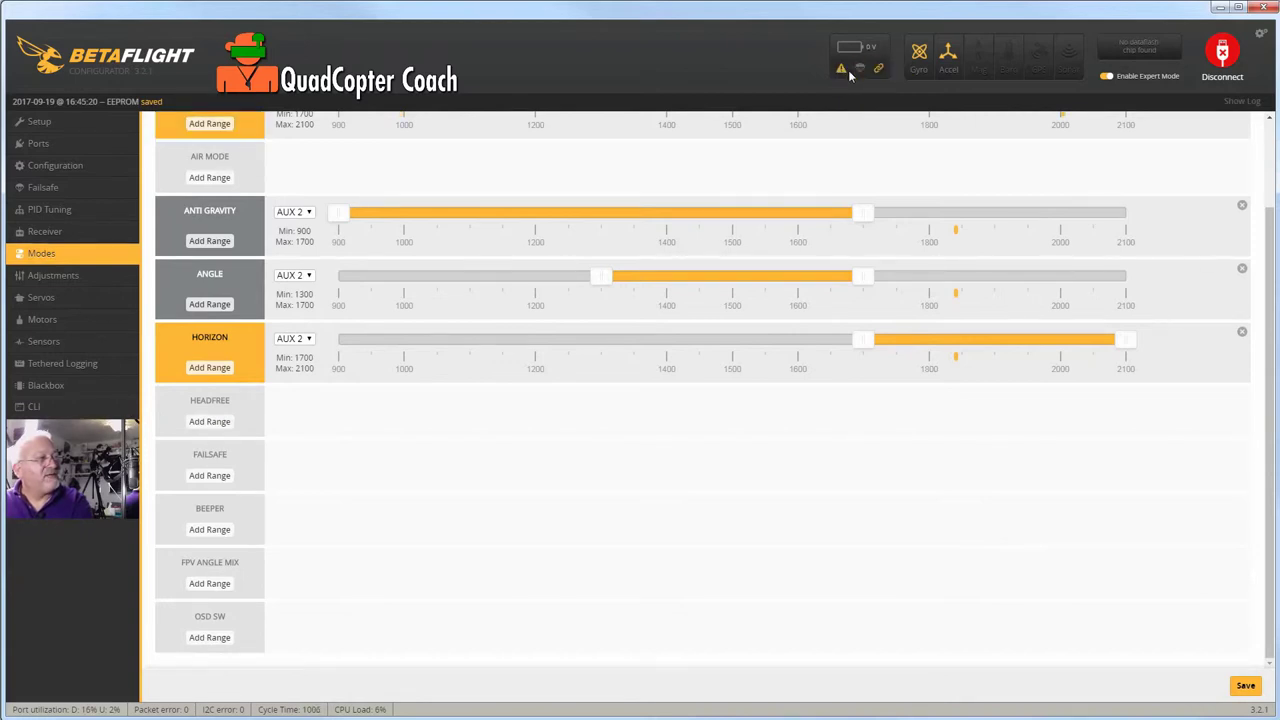
scroll(294, 176, up, 2)
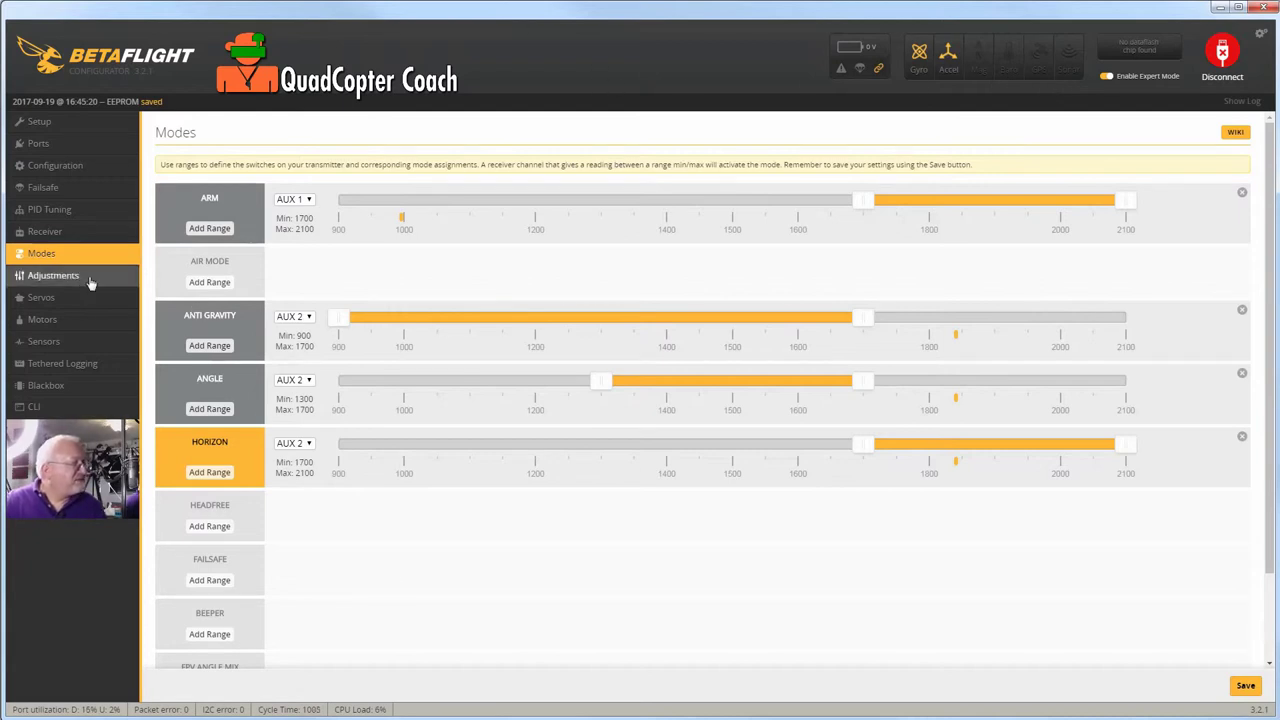
Open the motor test controls.
click(43, 320)
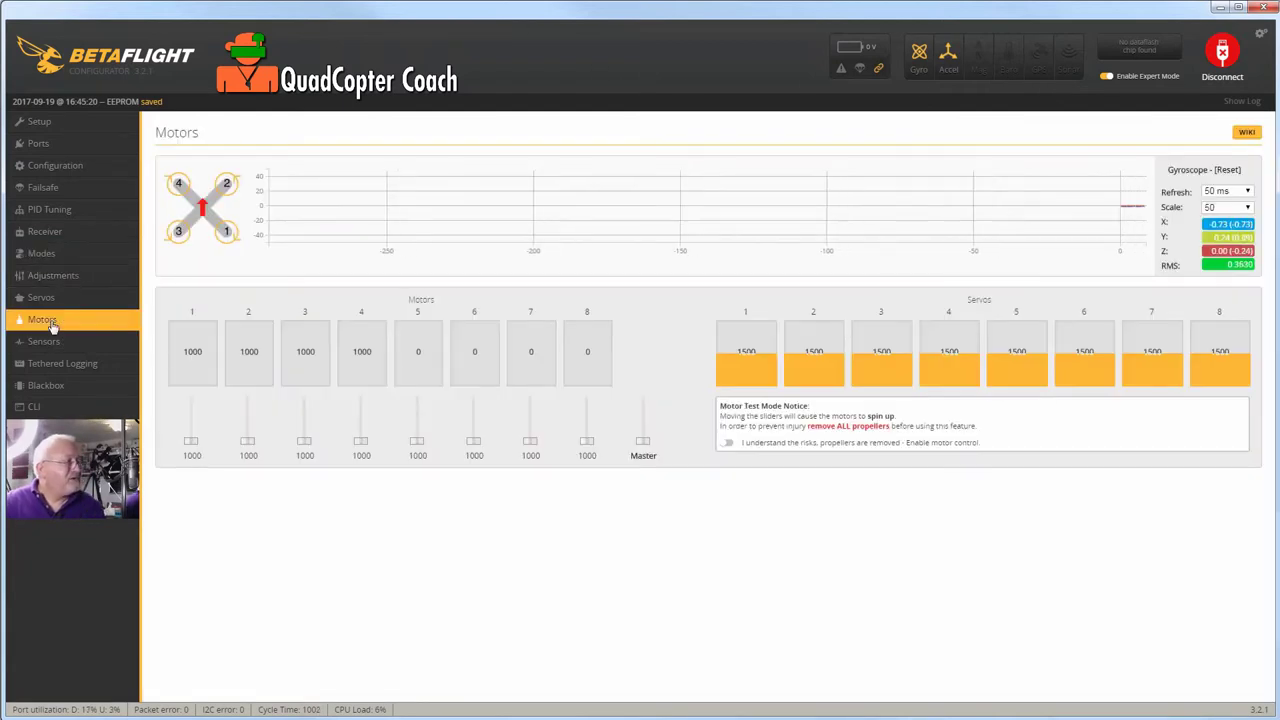